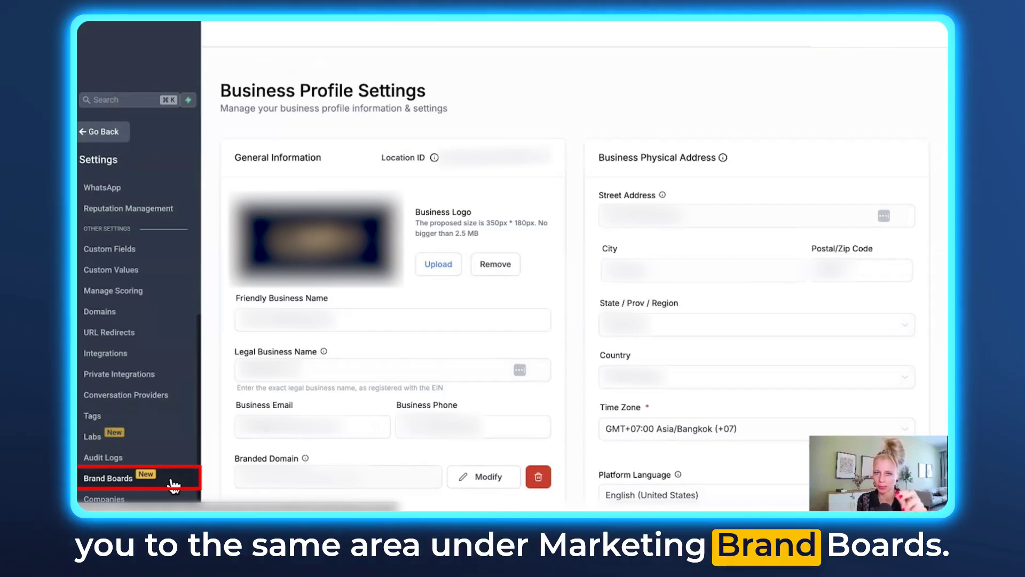
Step: Go to Brand Boards and start a new board from the blank style
left_click(114, 480)
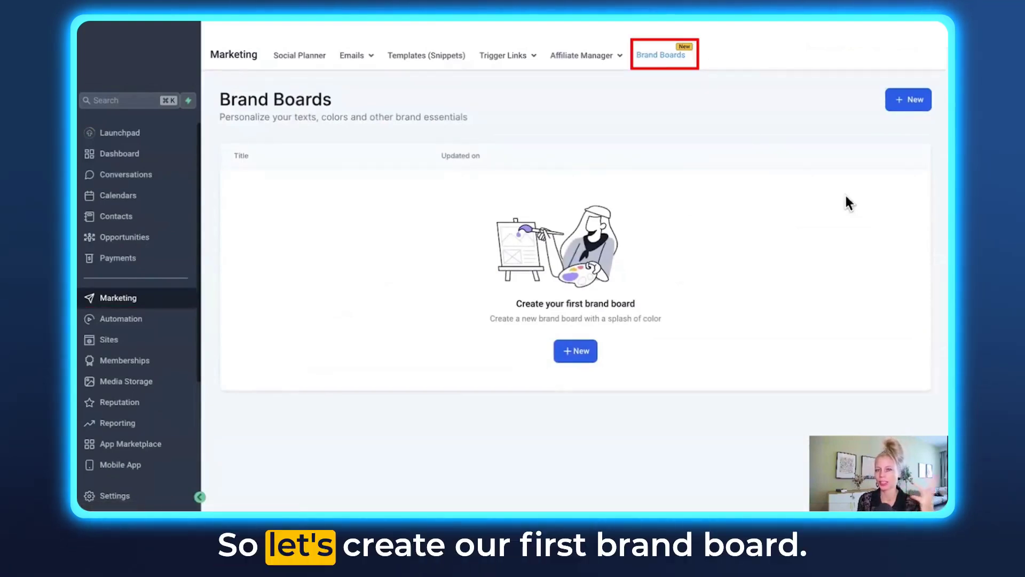
left_click(909, 101)
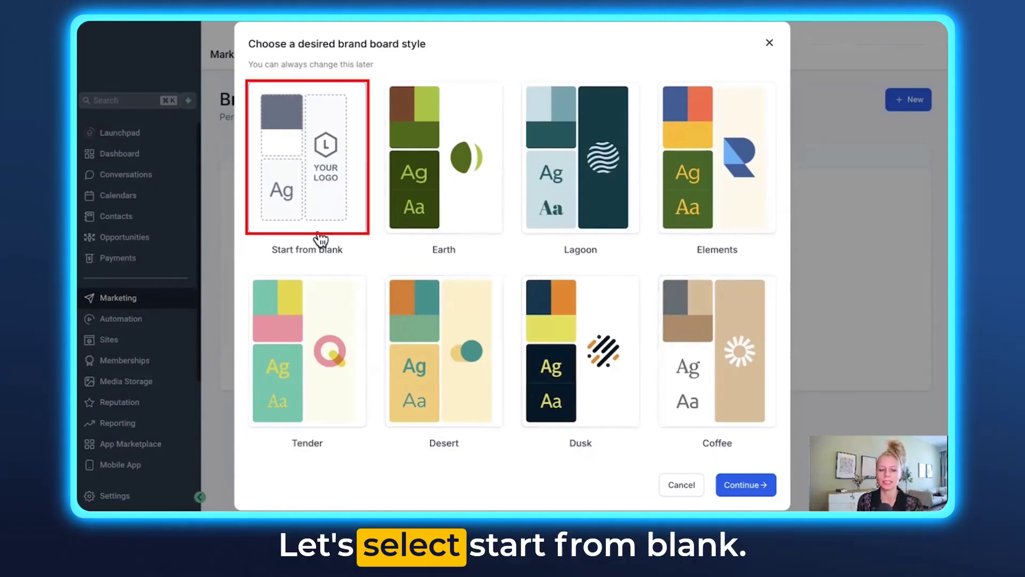
left_click(309, 176)
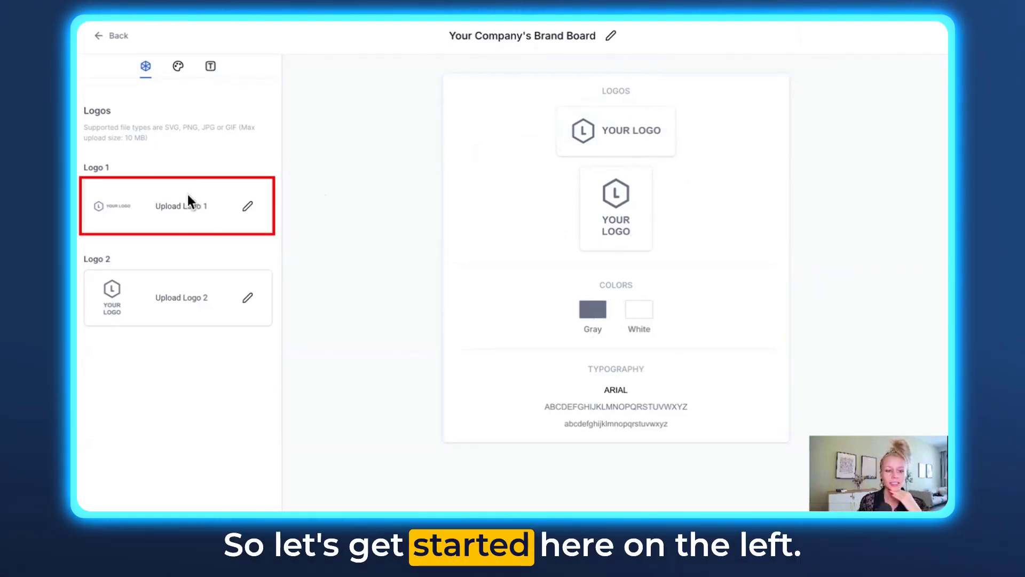
Step: Upload the logo files and set GHL Done For You as Logo 1, circular-arrows icon as Logo 2
left_click(248, 213)
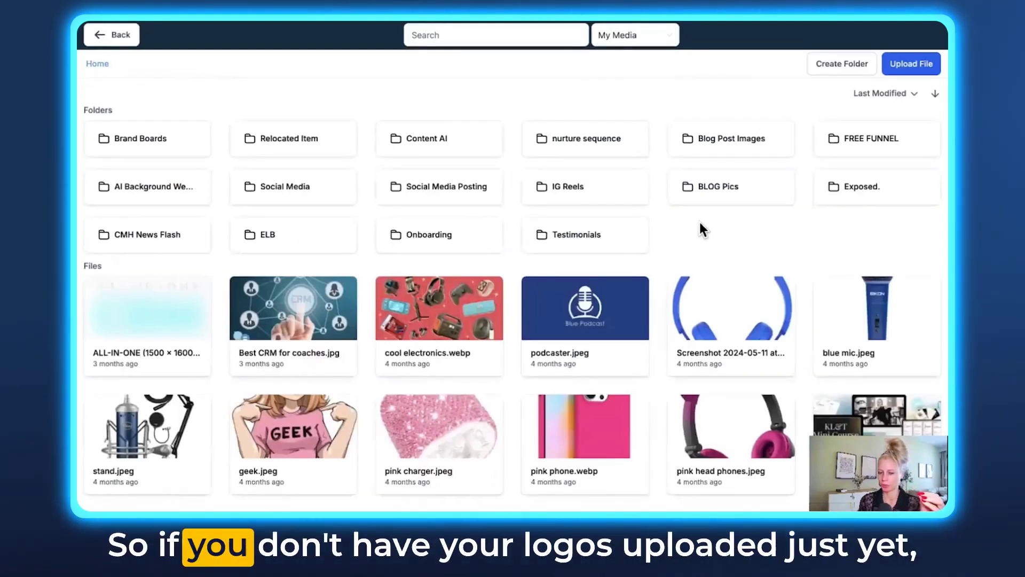
left_click(912, 63)
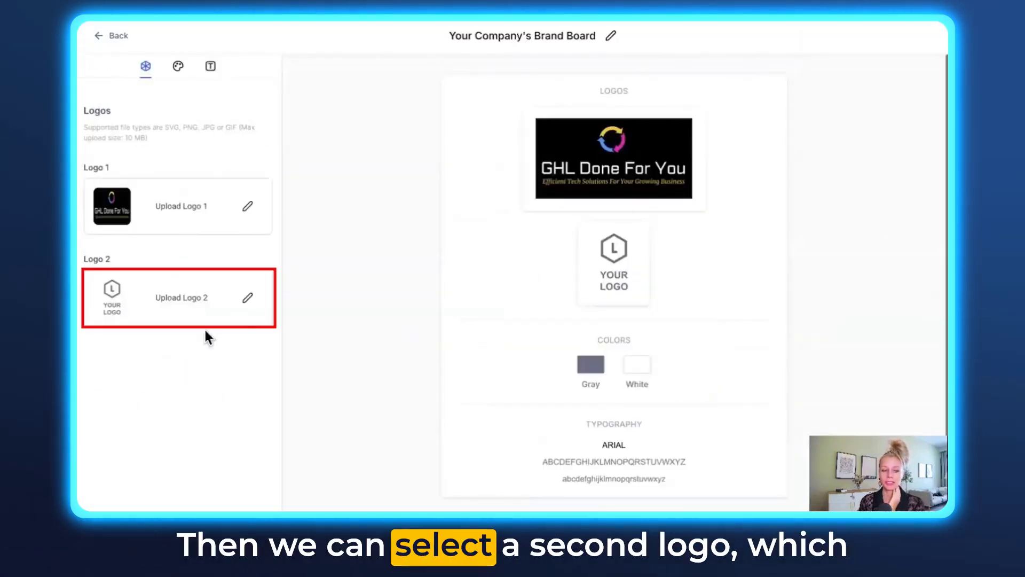
left_click(249, 300)
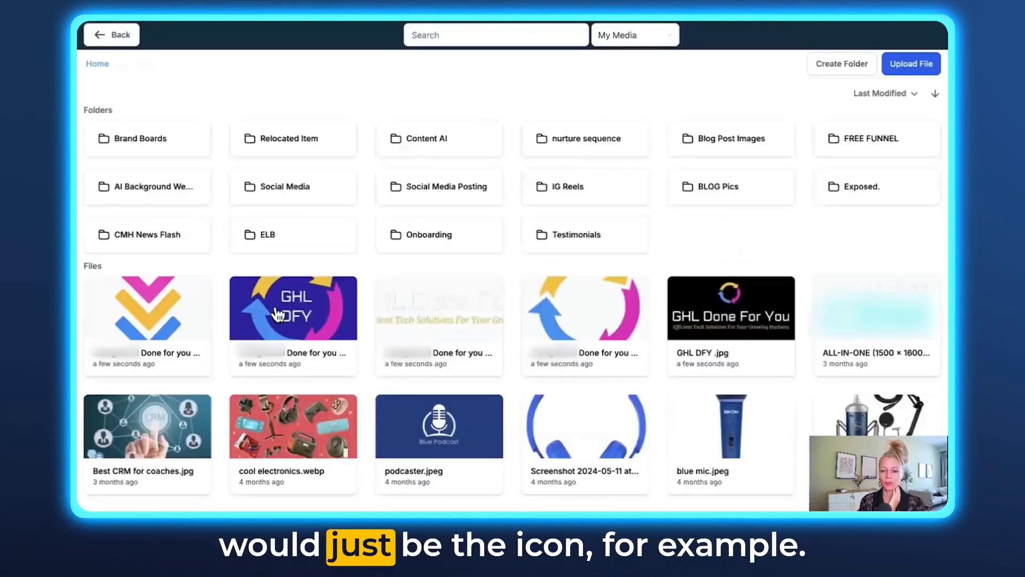
left_click(592, 319)
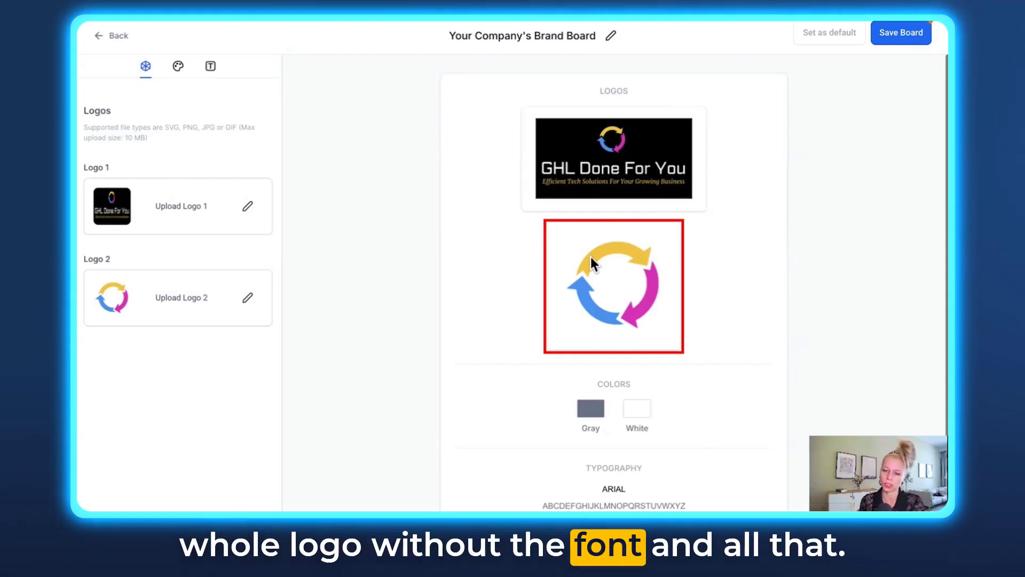
scroll(586, 260, "down", 1)
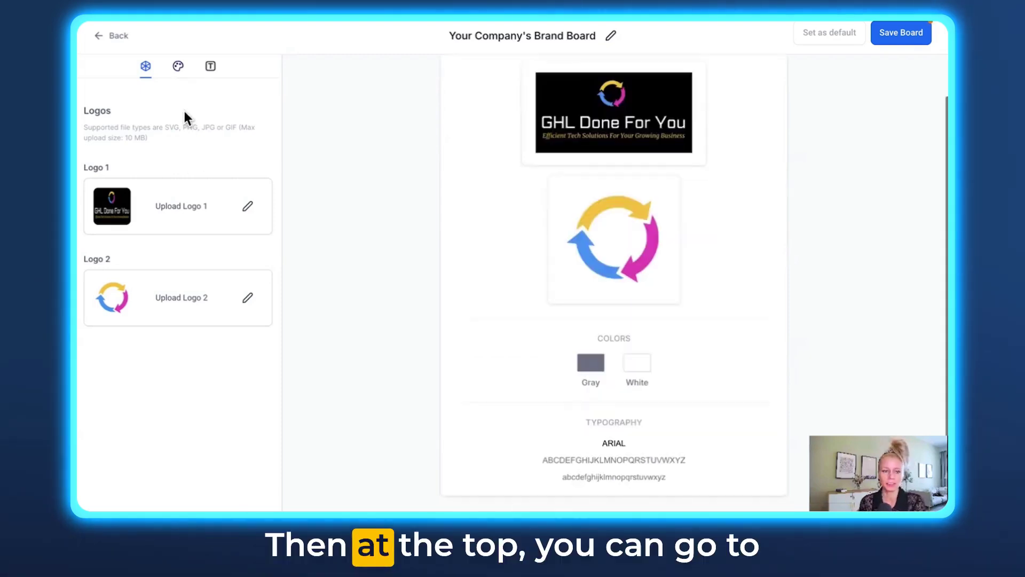
Step: Recolour the Gray swatch with the pasted pink hex and rename it Pink
left_click(178, 66)
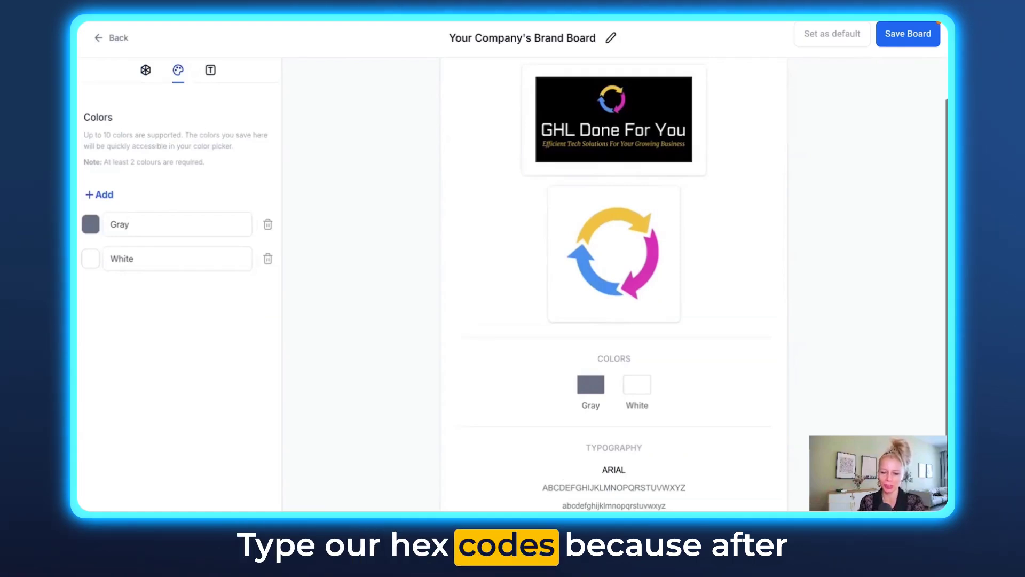
left_click(90, 227)
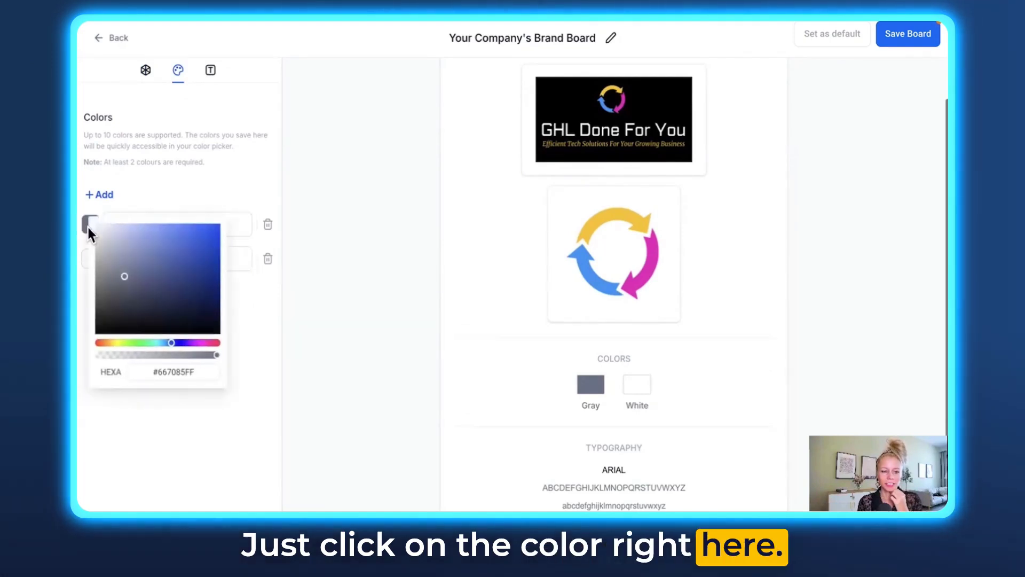
triple_click(171, 372)
key("ctrl+v")
double_click(150, 216)
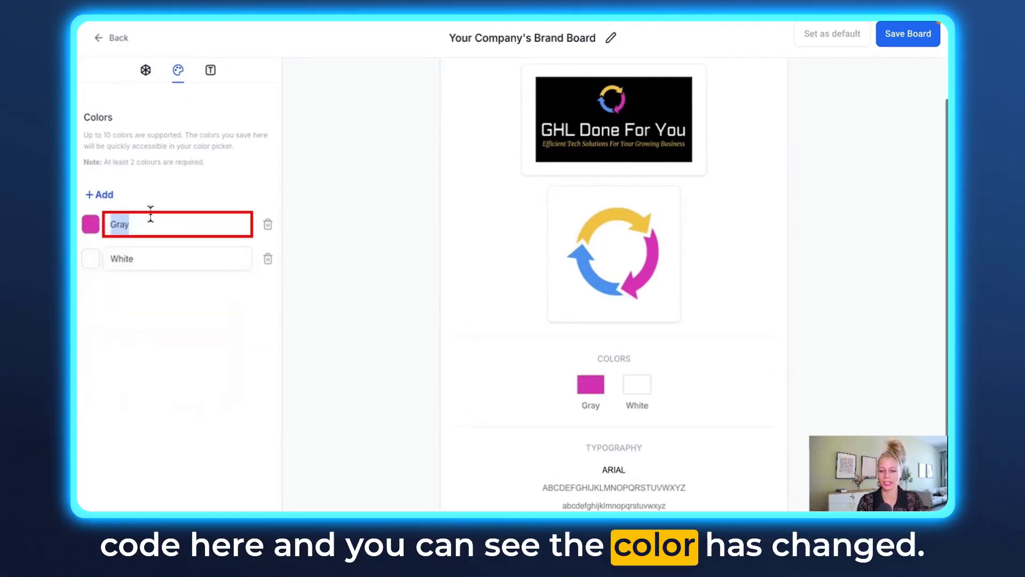
type("Pink")
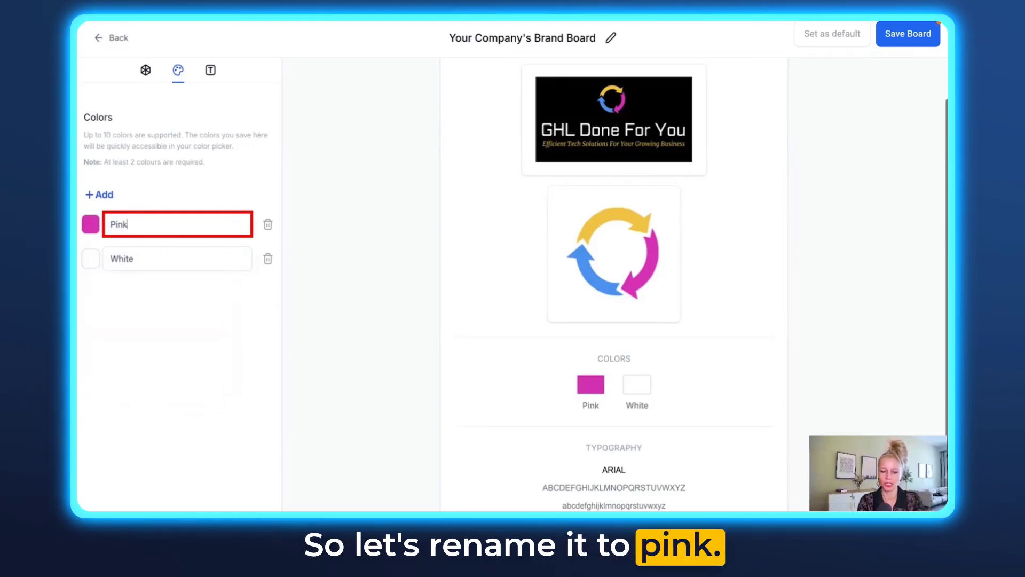
Step: Add a yellow colour named Yellow and delete the White swatch
left_click(103, 196)
left_click(91, 293)
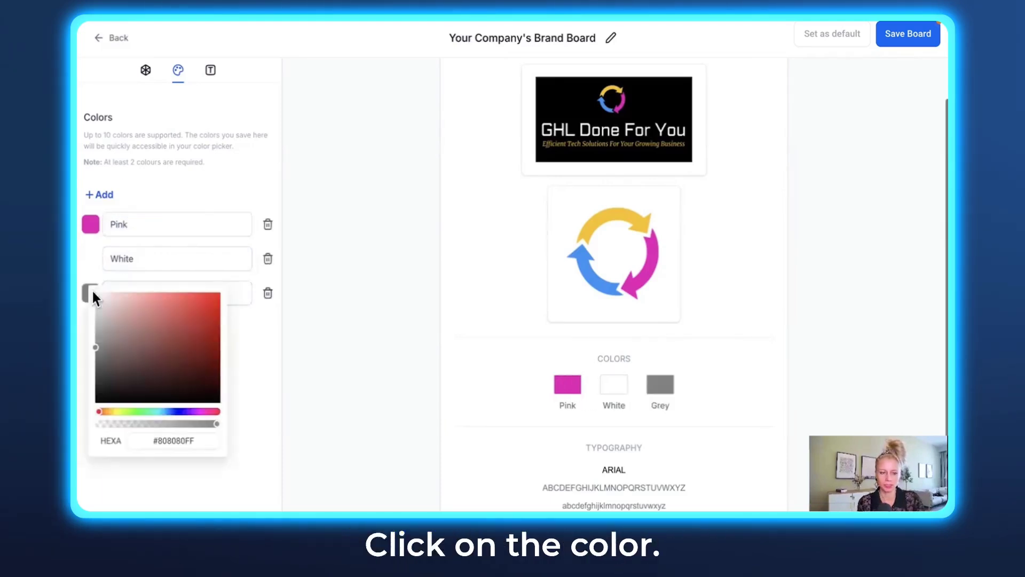
left_click(192, 464)
double_click(123, 293)
type("Yellow")
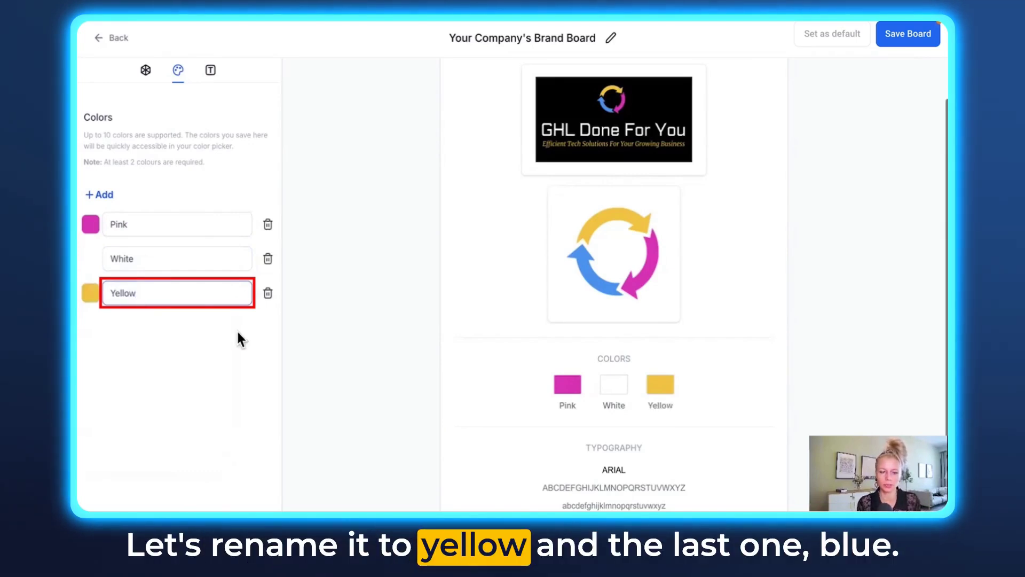
left_click(267, 259)
Step: Add a colour with hex #2893F5 and name it Blue
left_click(107, 196)
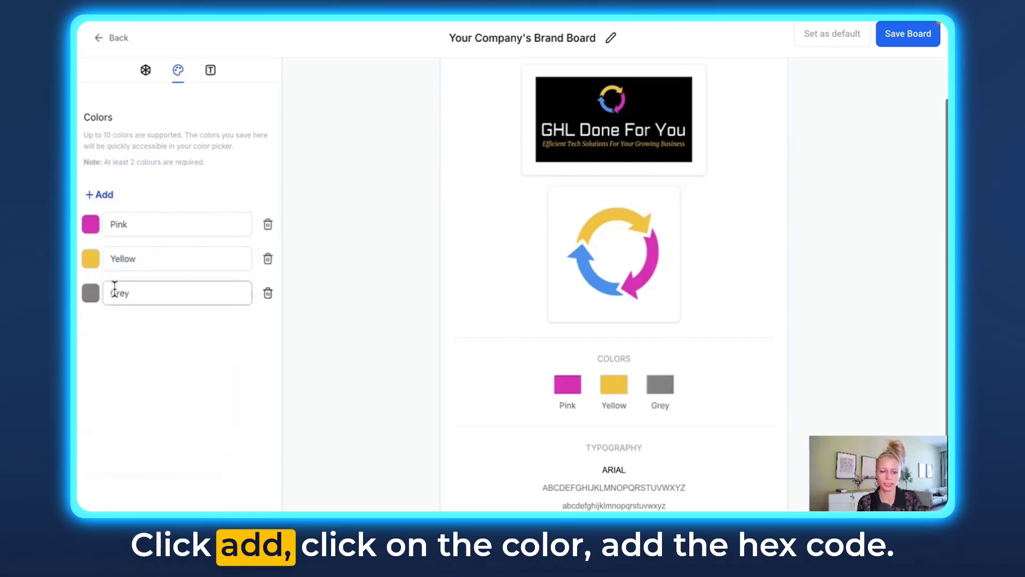
left_click(90, 293)
left_click(202, 441)
type("#2893F5")
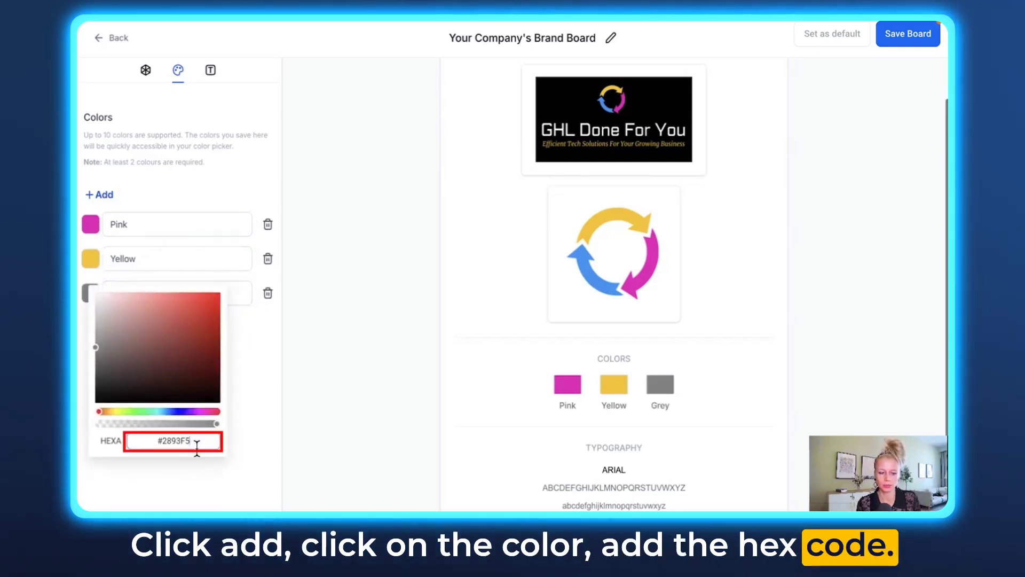
left_click(157, 295)
type("Blue")
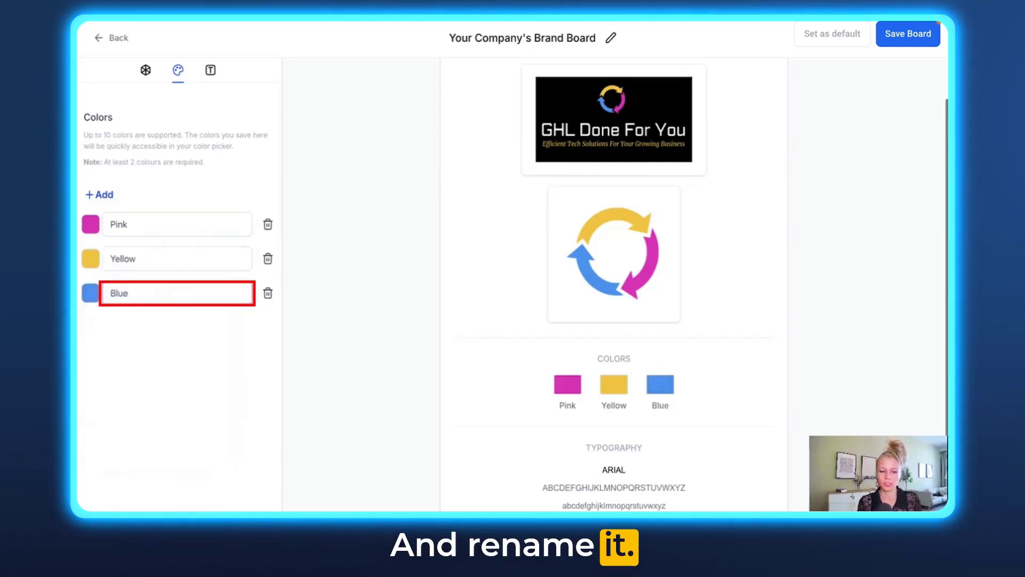
left_click(357, 225)
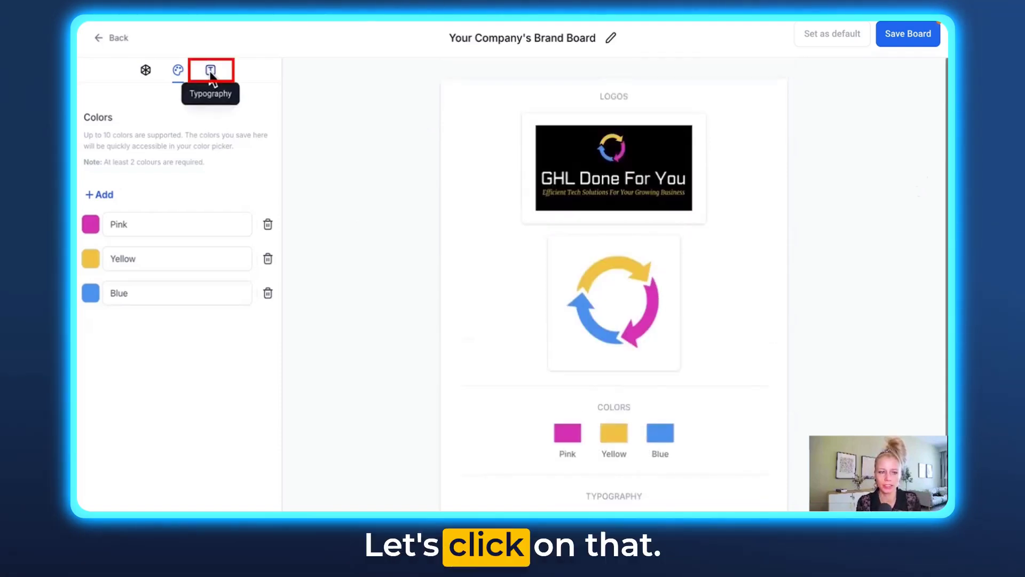
Step: Set Font 1 to Montserrat and add Nunito Sans as Font 2
scroll(574, 345, "down", 2)
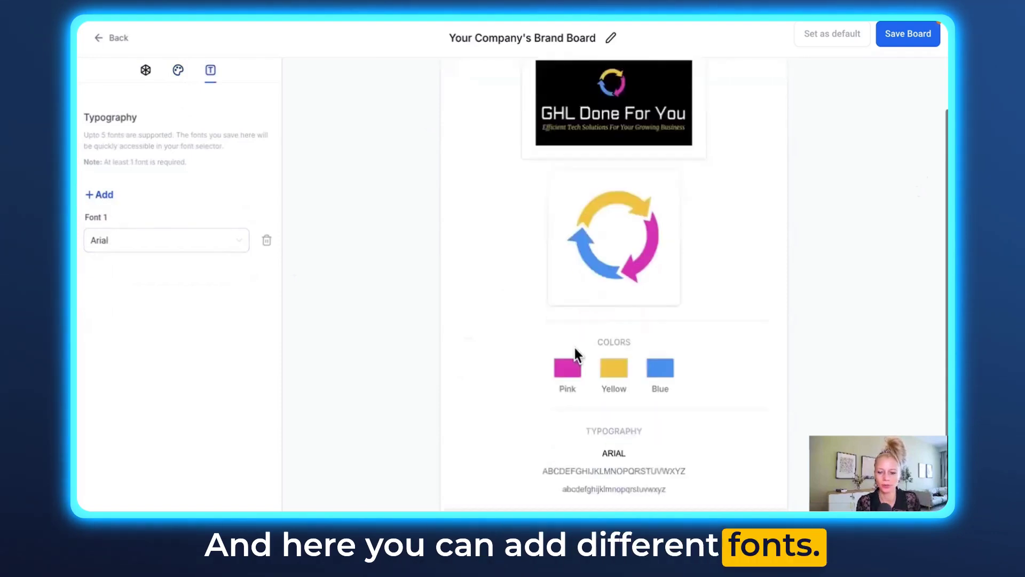
left_click(236, 246)
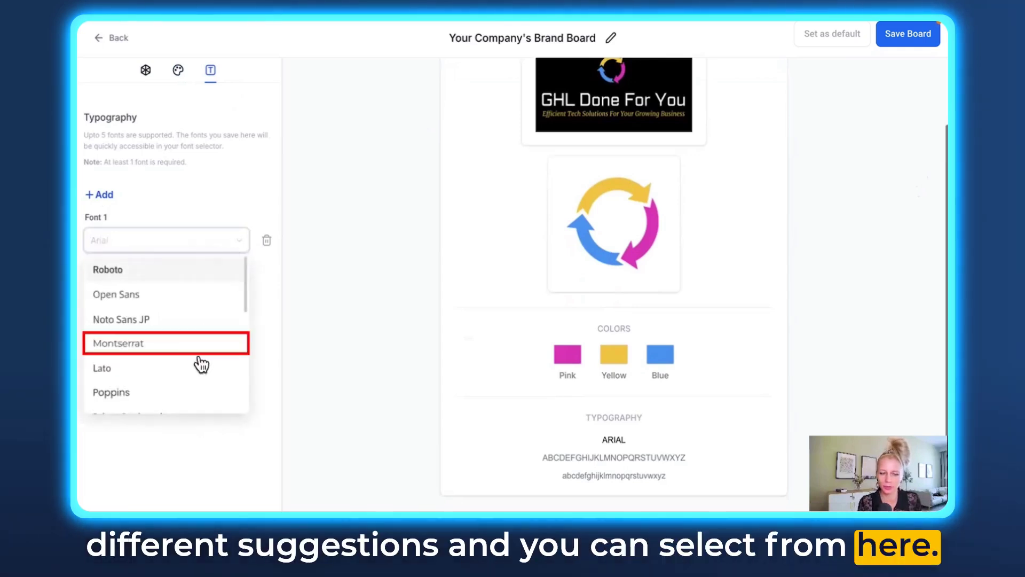
left_click(118, 347)
left_click(104, 195)
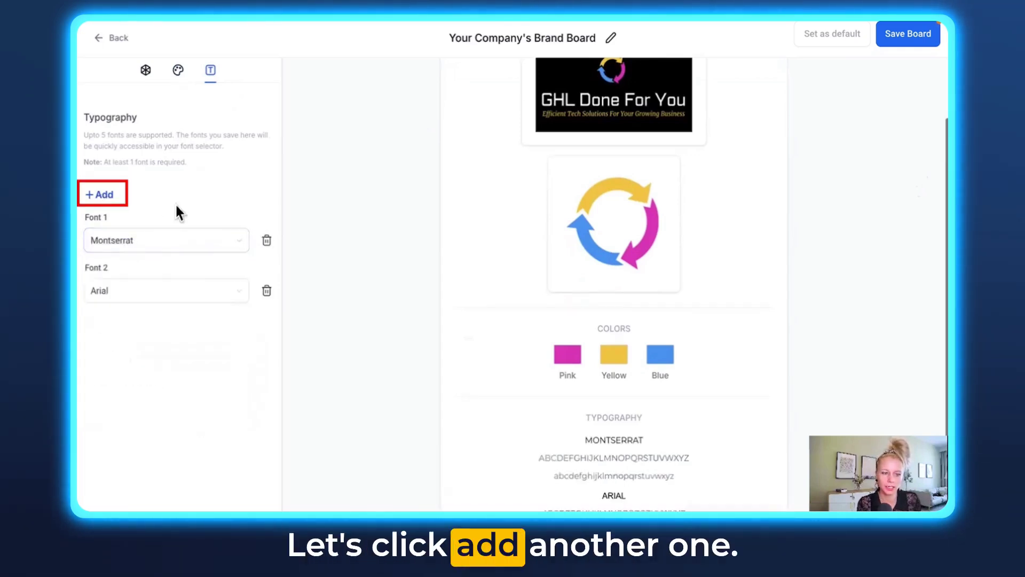
left_click(216, 295)
scroll(197, 363, "down", 2)
left_click(189, 417)
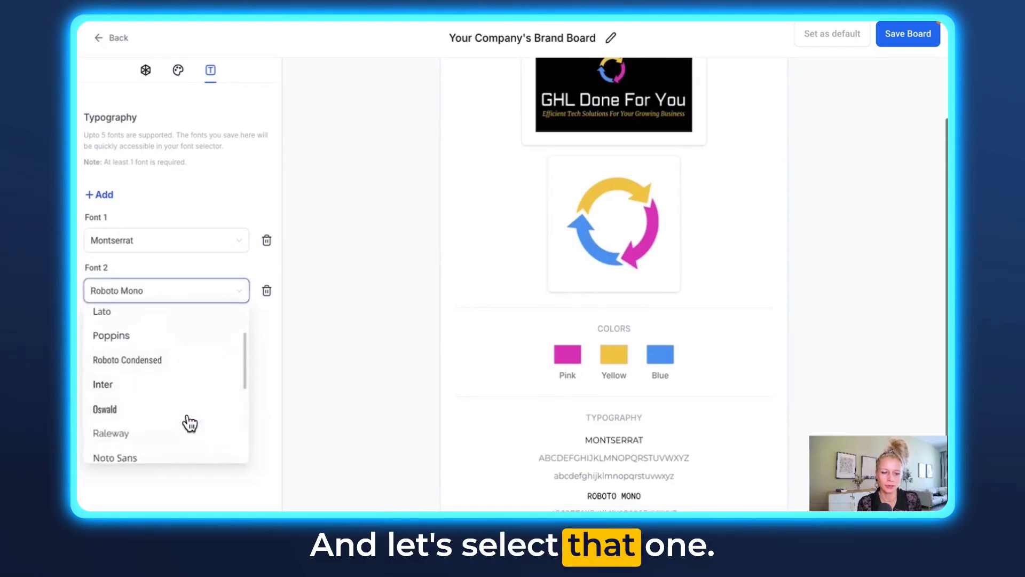
scroll(204, 387, "down", 2)
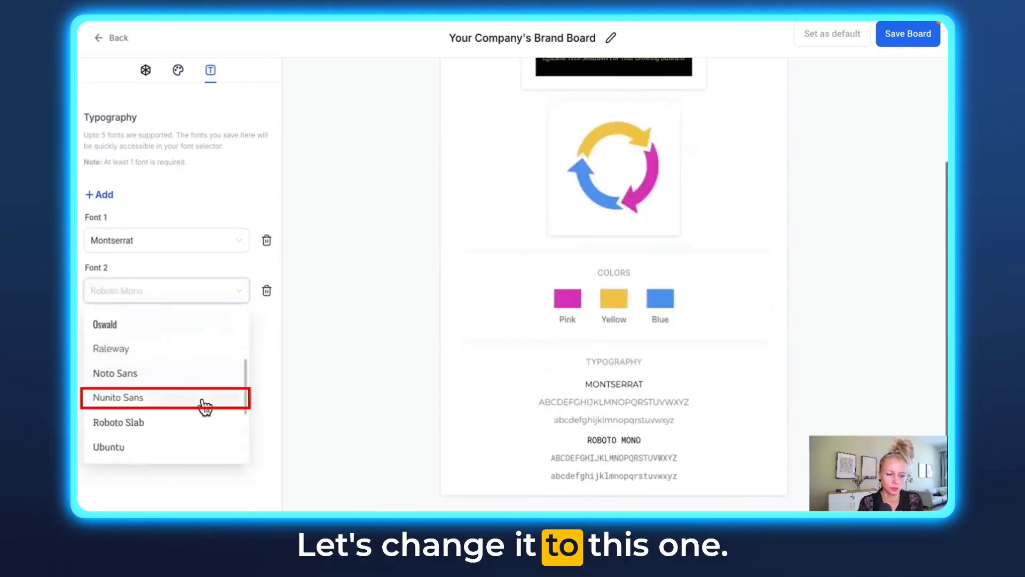
left_click(201, 401)
scroll(715, 323, "up", 3)
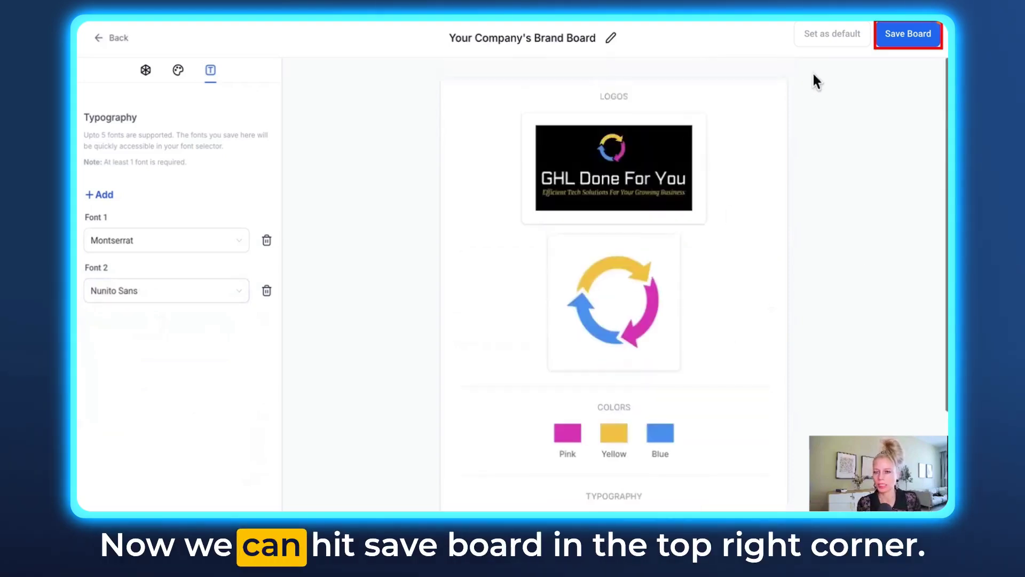
Step: Save the brand board, then create a second board from the Coffee style
left_click(907, 36)
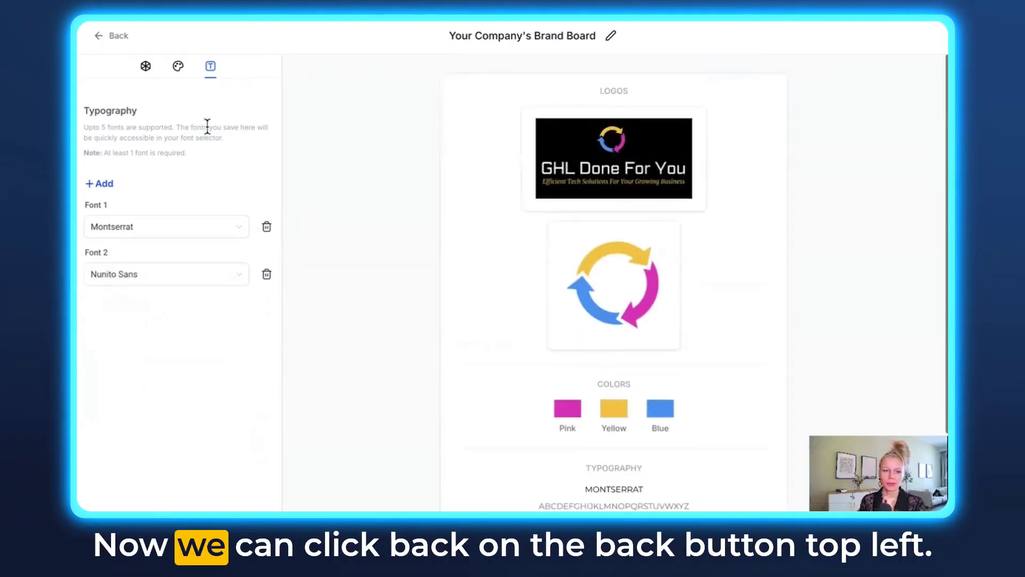
left_click(113, 38)
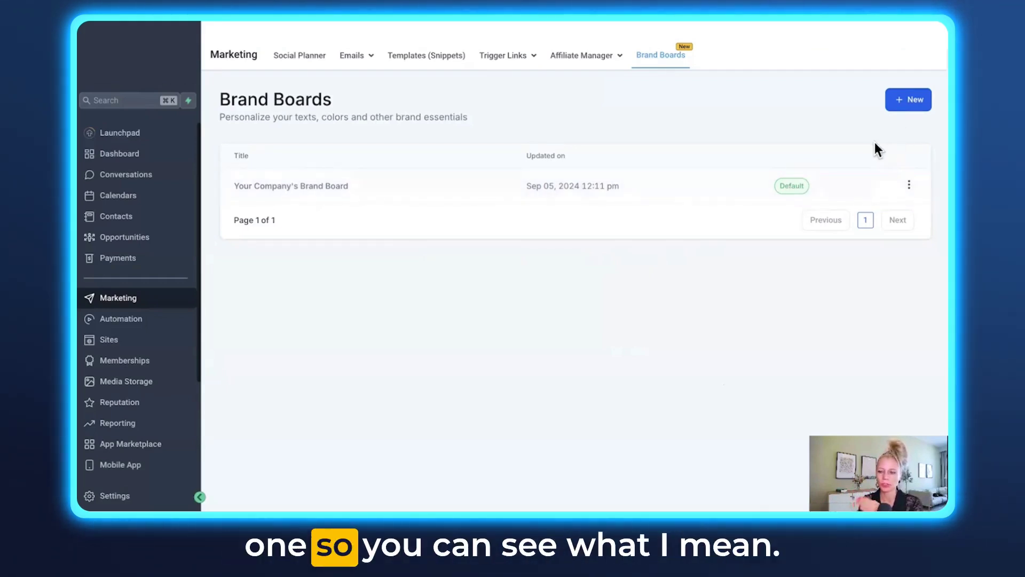
left_click(908, 99)
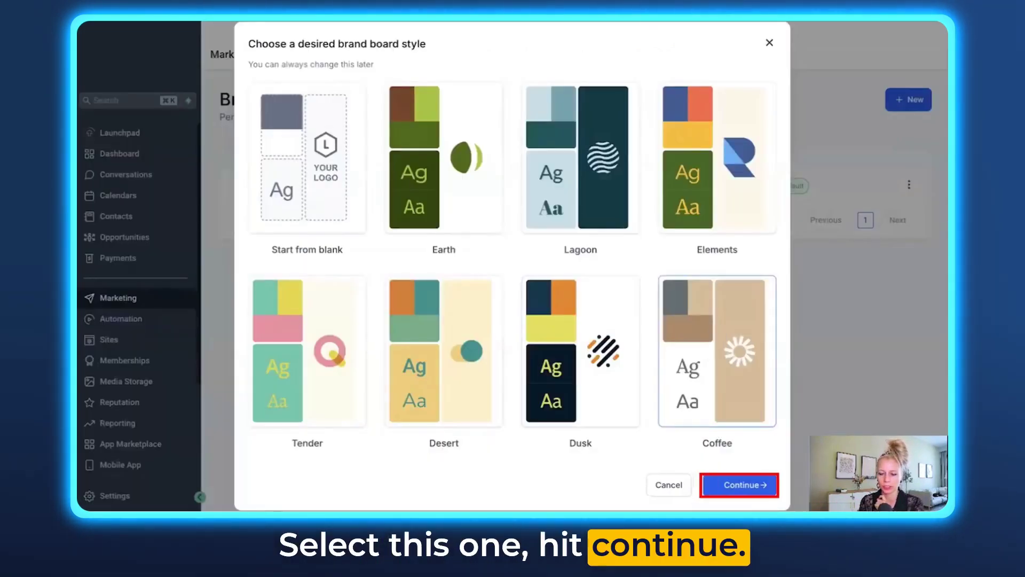
left_click(741, 493)
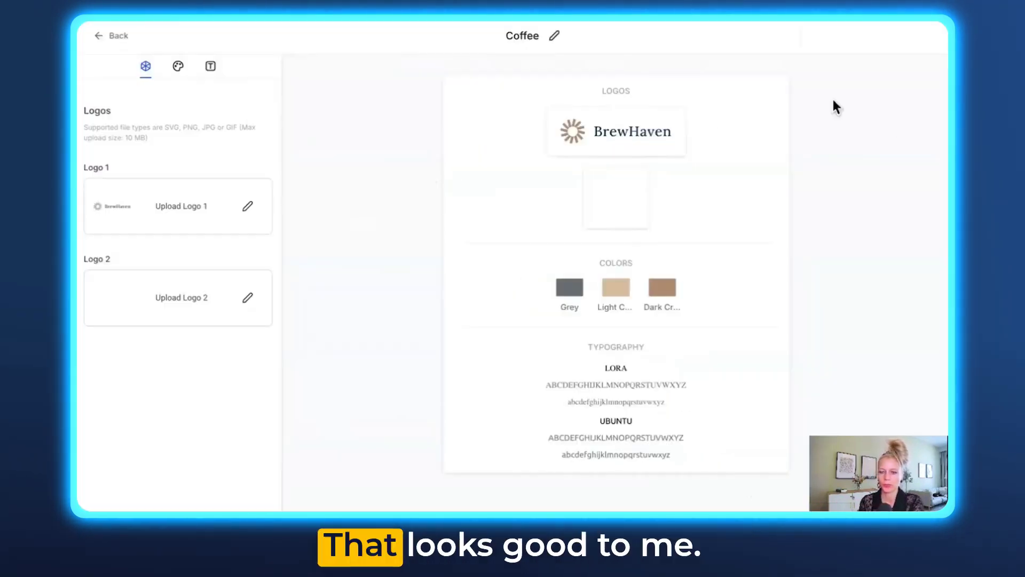
left_click(107, 36)
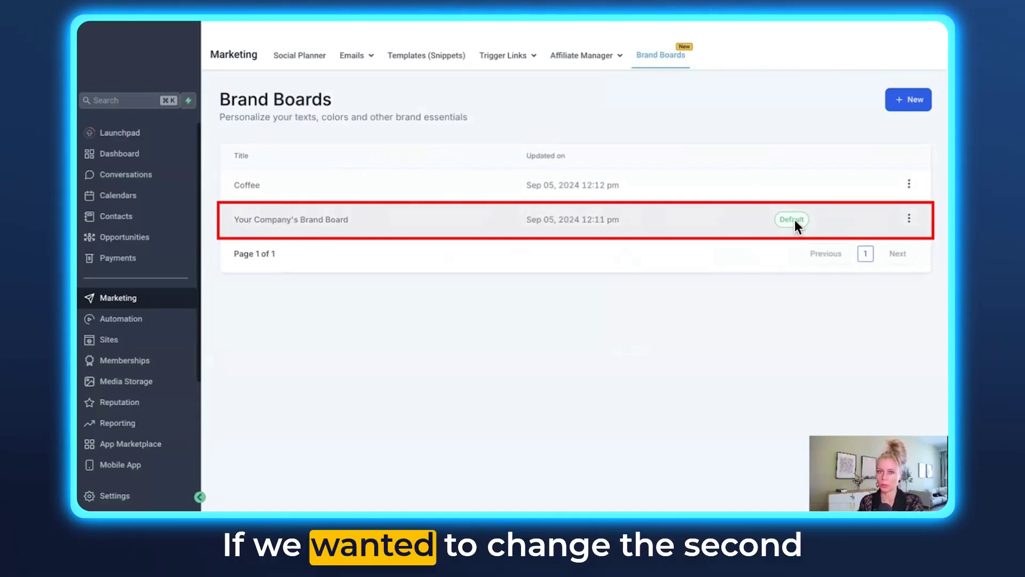
left_click(909, 185)
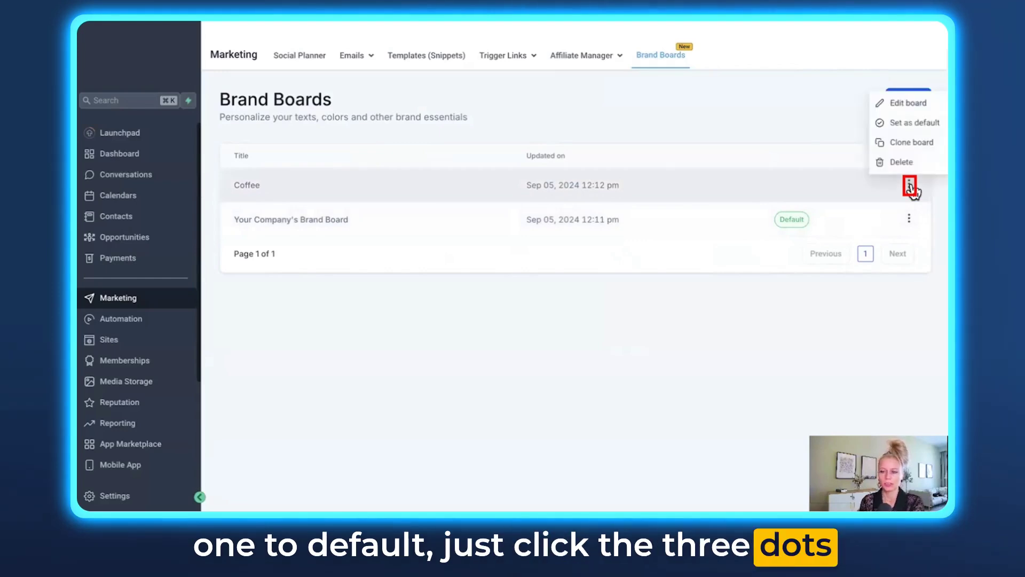
left_click(925, 128)
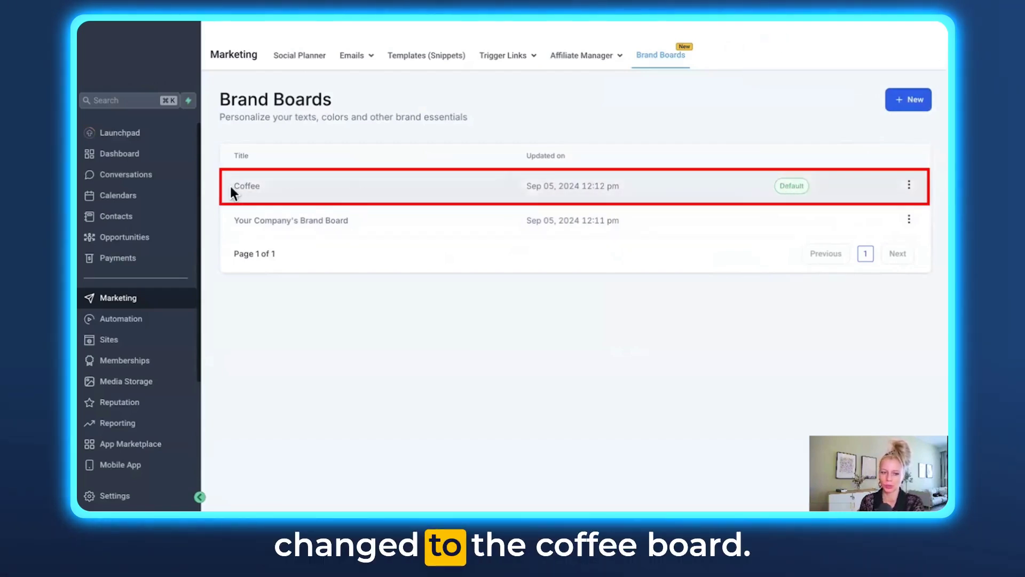
left_click(909, 220)
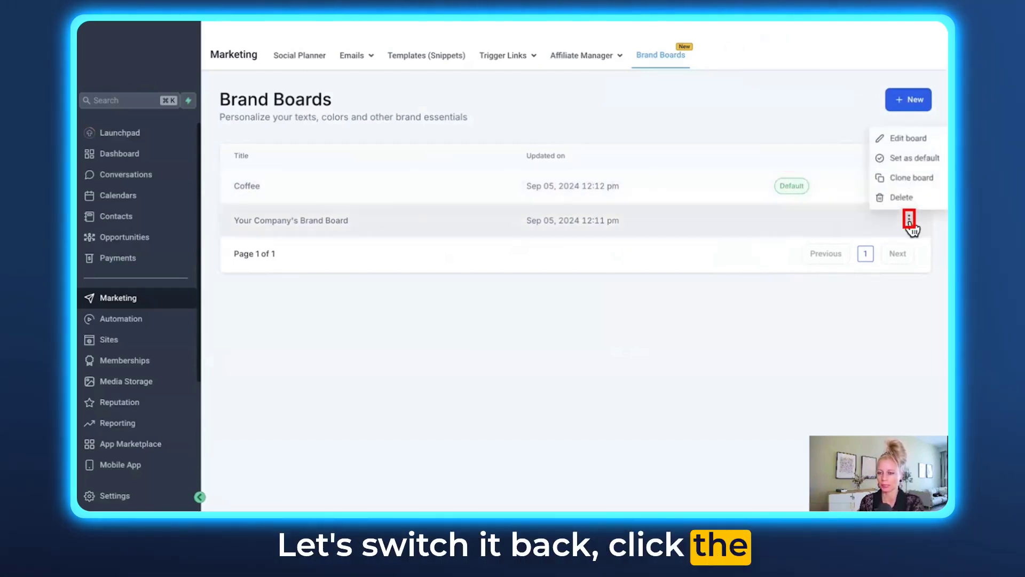
left_click(925, 160)
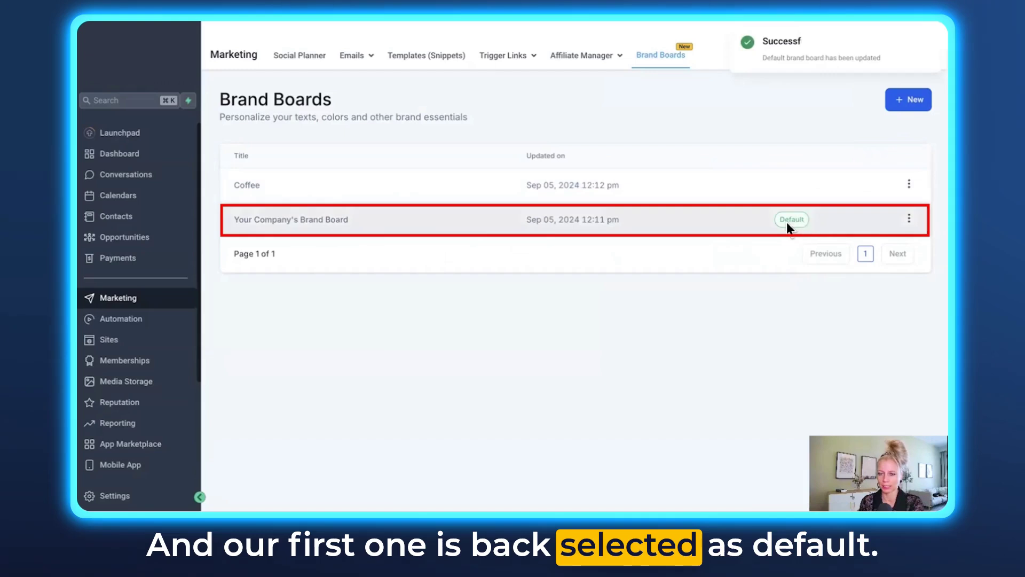
left_click(908, 219)
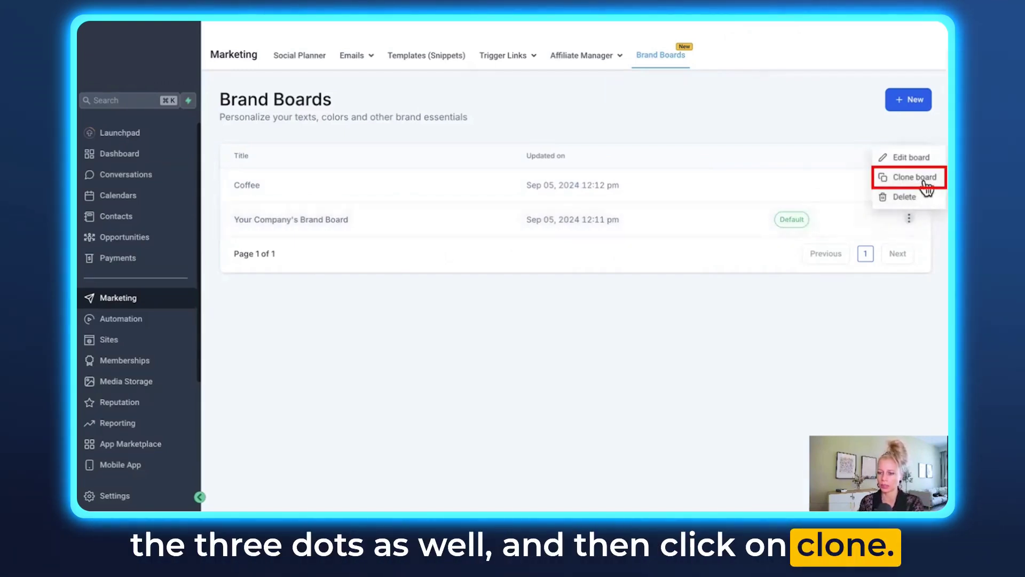
left_click(903, 160)
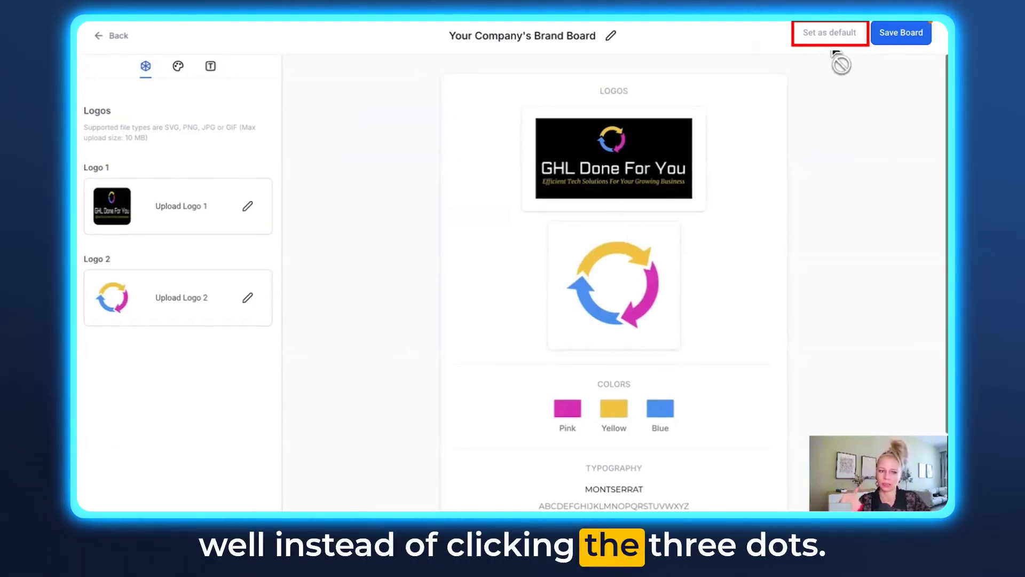
key("ctrl+a")
left_click(116, 41)
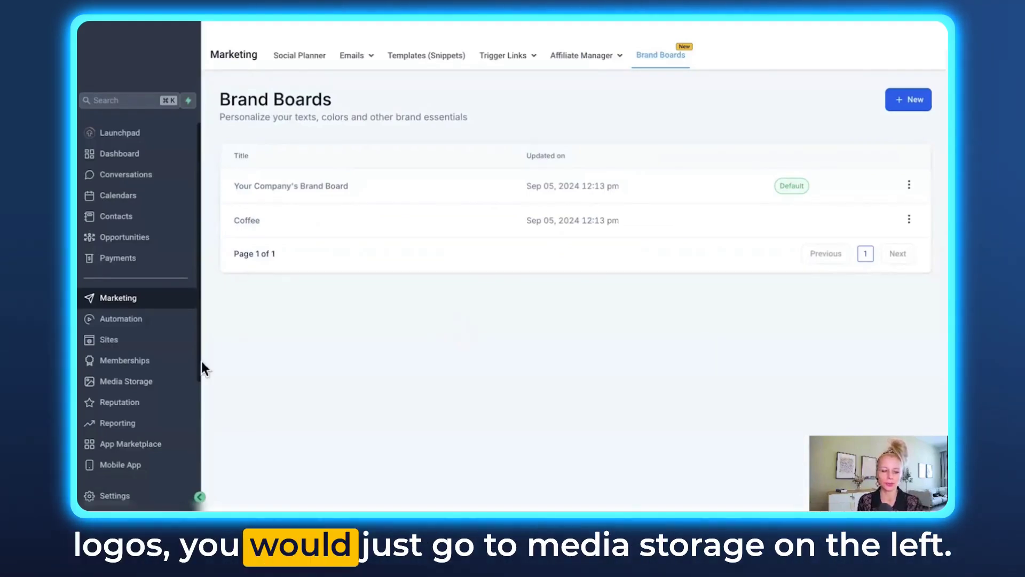
left_click(128, 381)
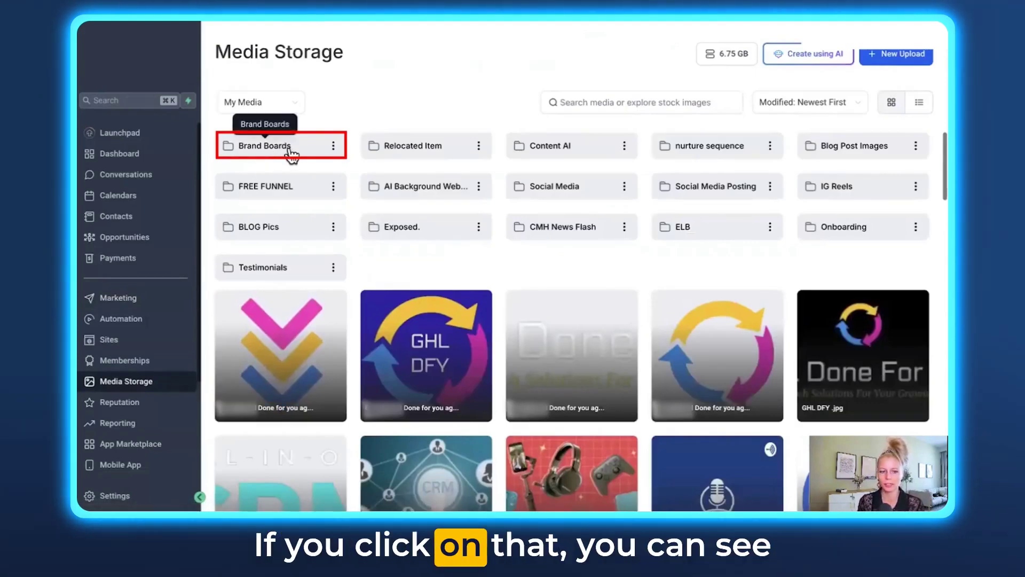
left_click(291, 152)
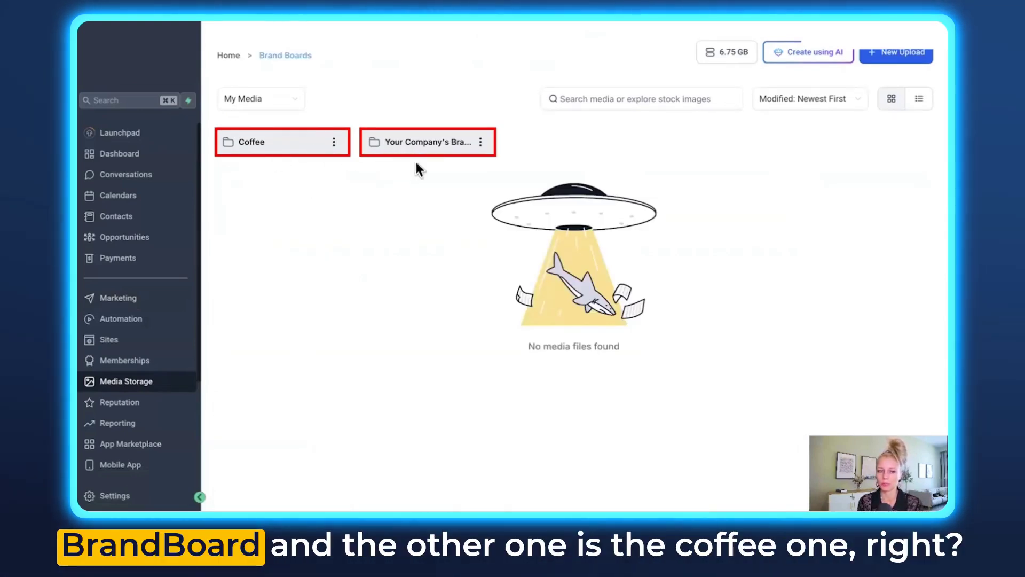
left_click(265, 145)
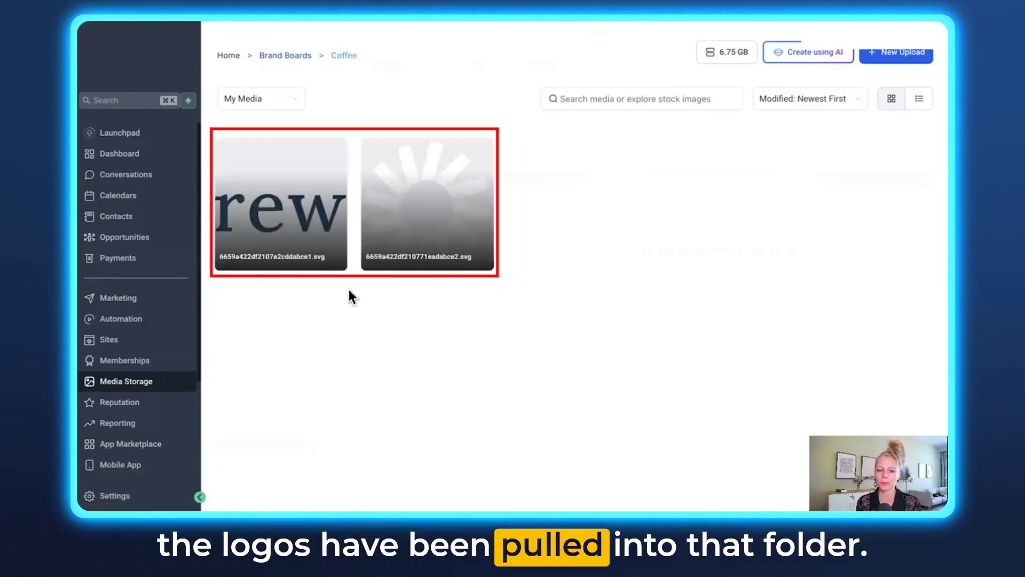
mouse_move(321, 255)
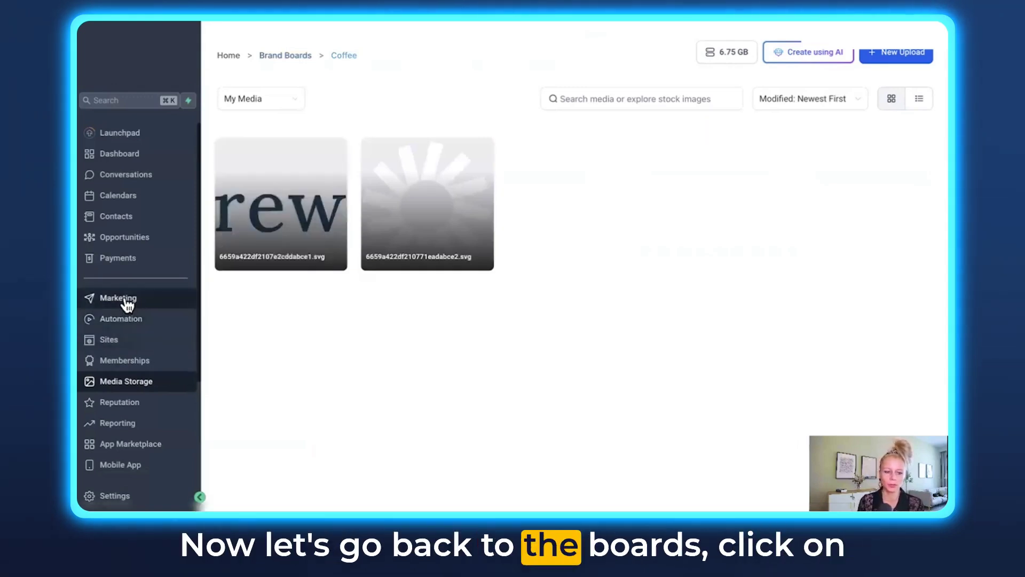
left_click(124, 304)
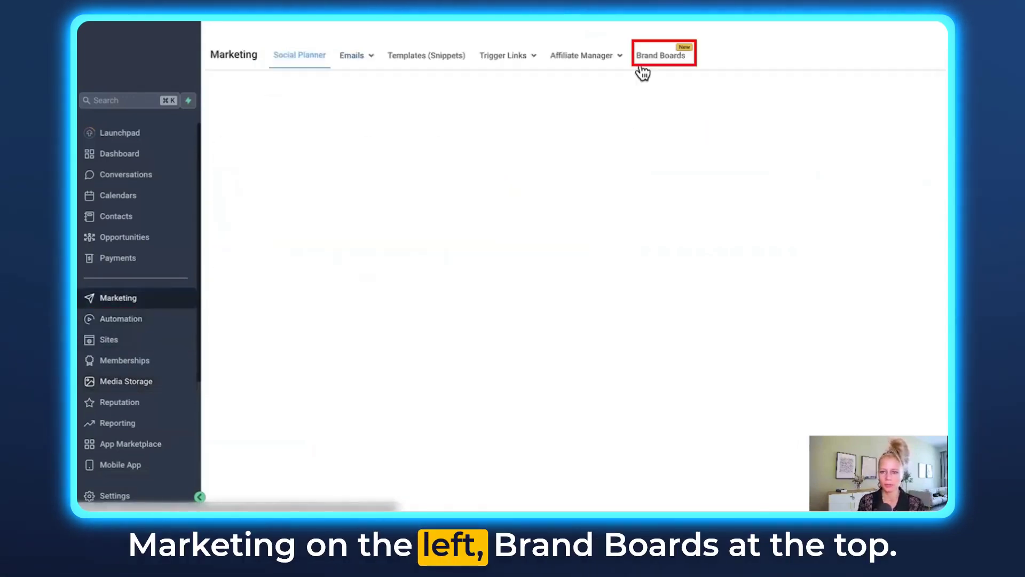
left_click(647, 59)
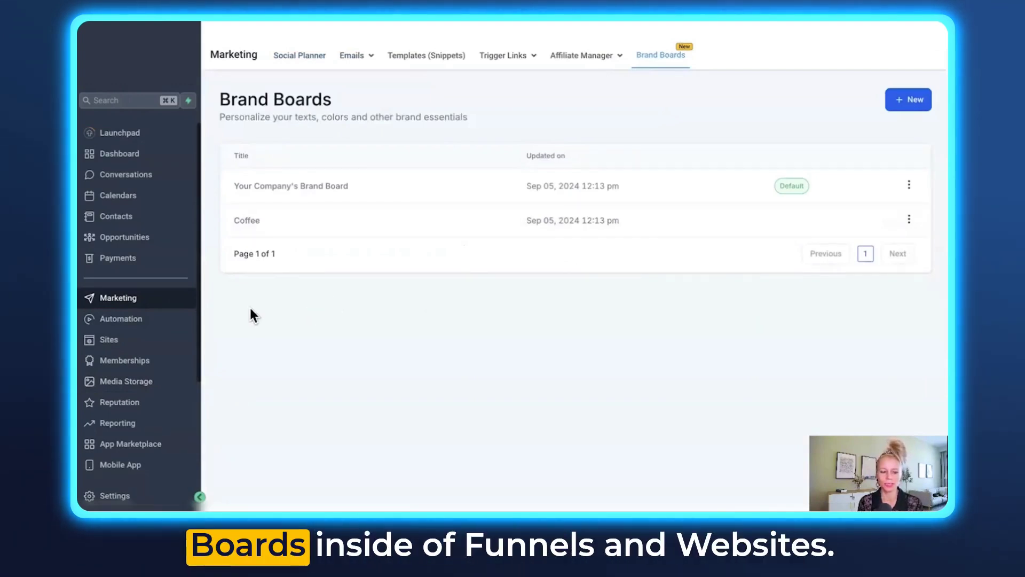
Step: Open DEMO ONLINE STORE in the page builder and show the COOL ELECTRONICS! headline's colour options
left_click(147, 348)
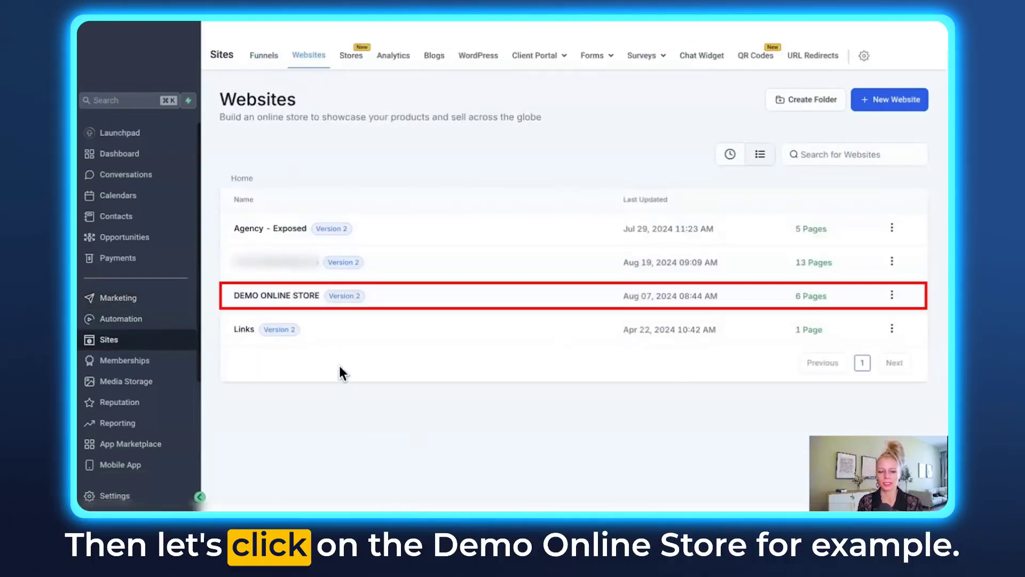
left_click(308, 300)
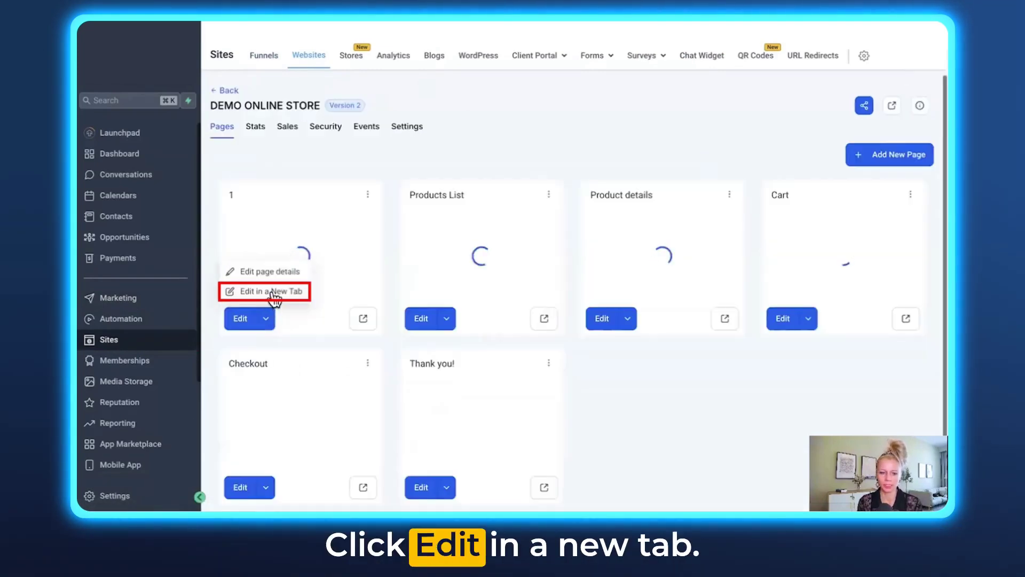
left_click(271, 291)
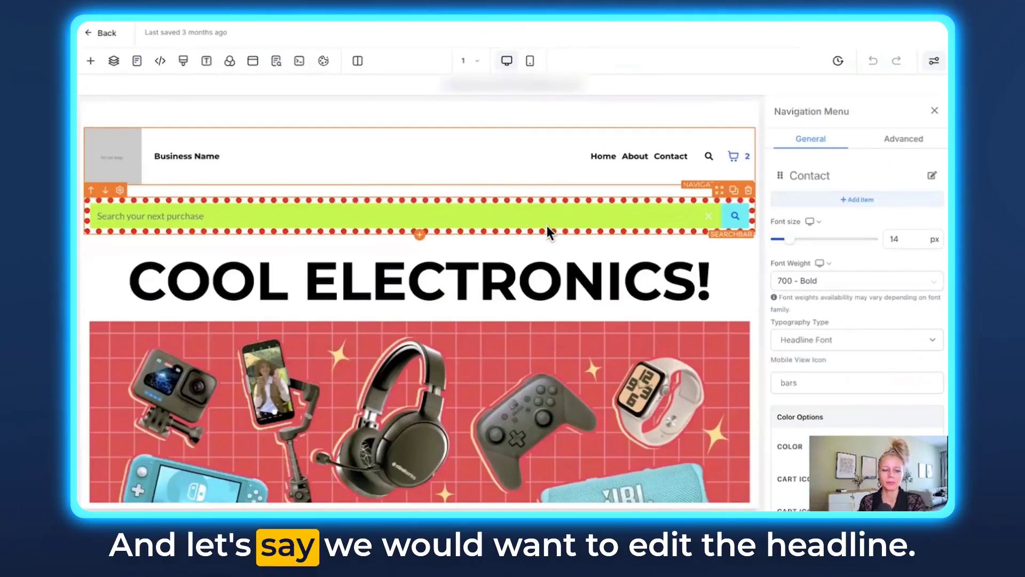
left_click(307, 276)
left_click_drag(183, 278, 682, 281)
left_click(683, 280)
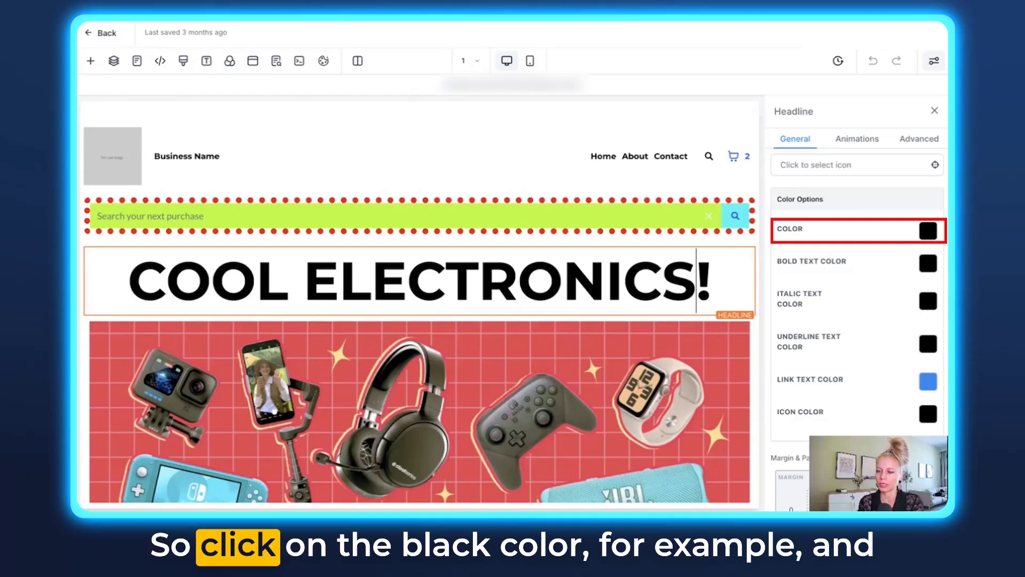
Step: Switch the headline palette to custom colours and add an orange #d68904ff swatch
left_click(928, 231)
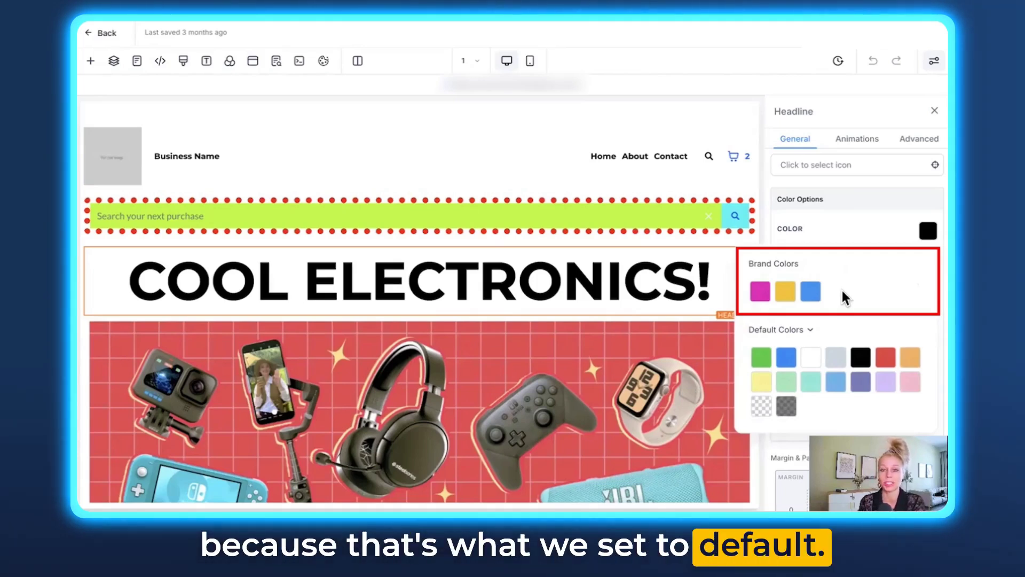
left_click(811, 330)
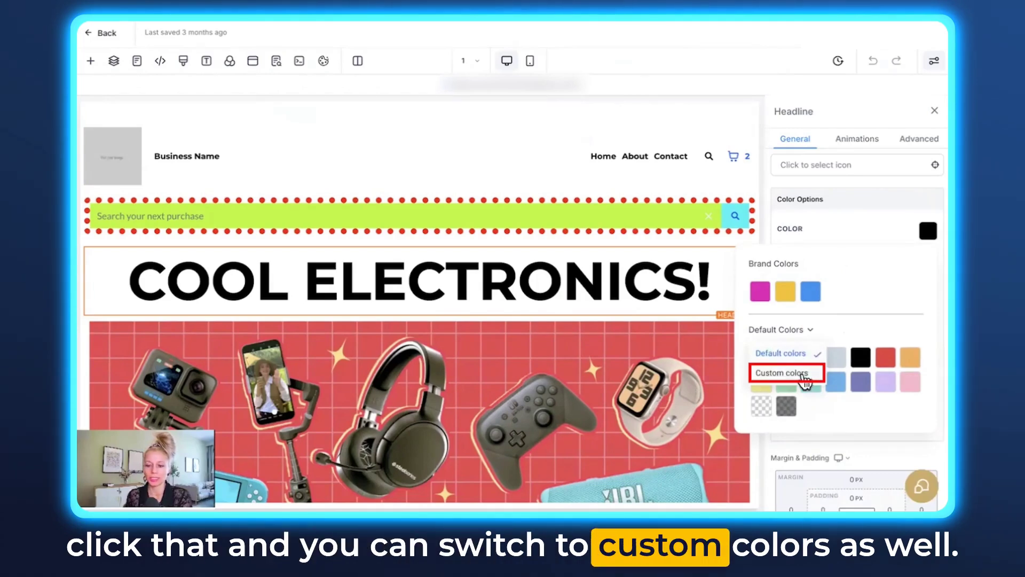
left_click(782, 372)
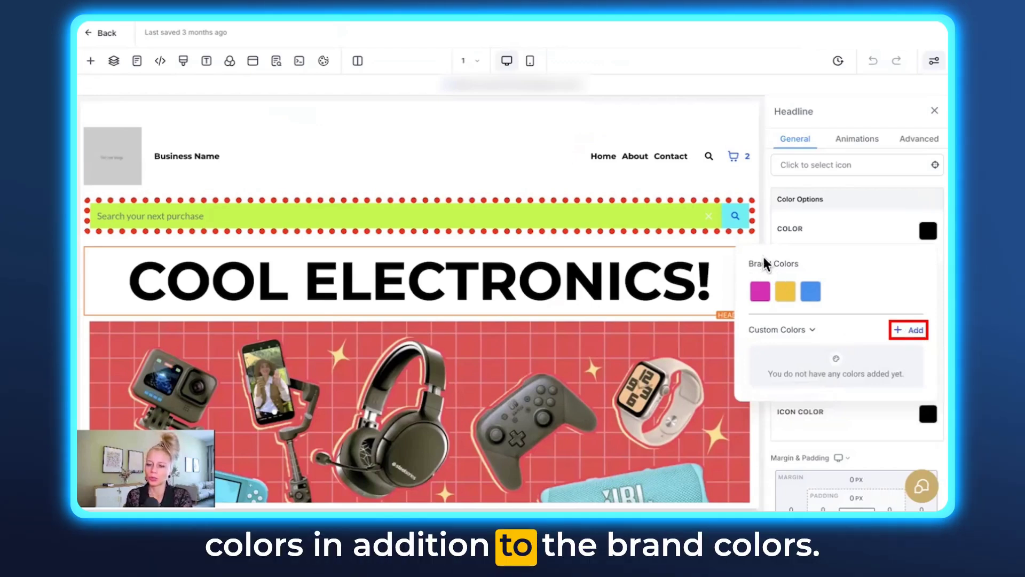
left_click(914, 332)
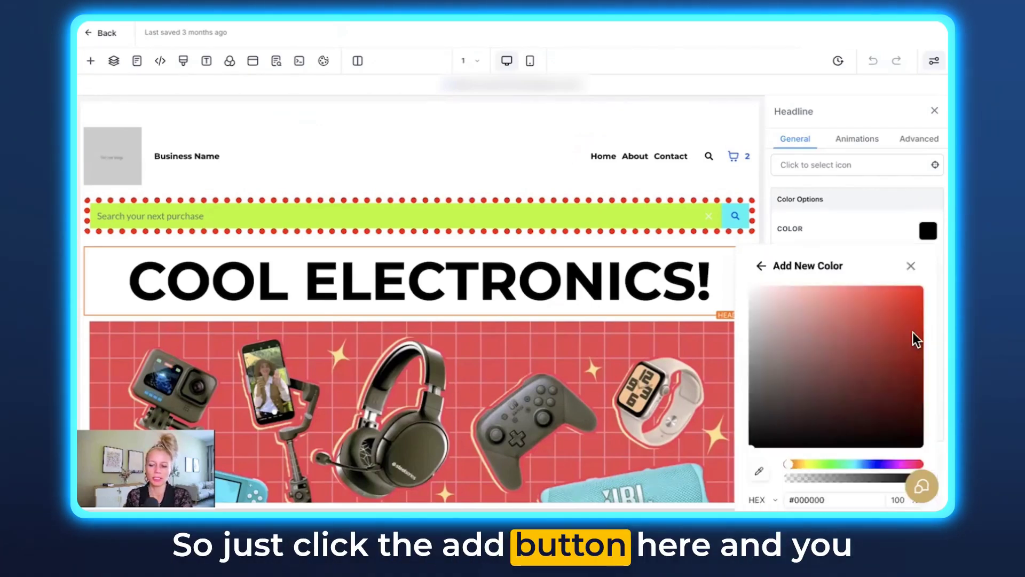
mouse_move(790, 467)
left_mouse_down()
mouse_move(872, 469)
mouse_move(801, 472)
mouse_move(805, 465)
left_mouse_up()
left_click(902, 336)
left_click_drag(902, 337, 915, 295)
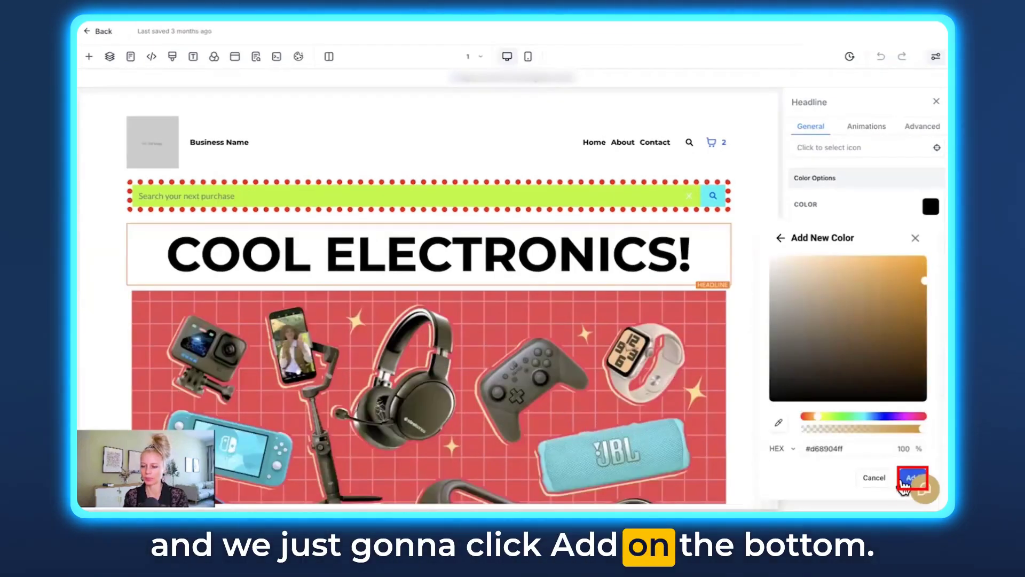
left_click(907, 479)
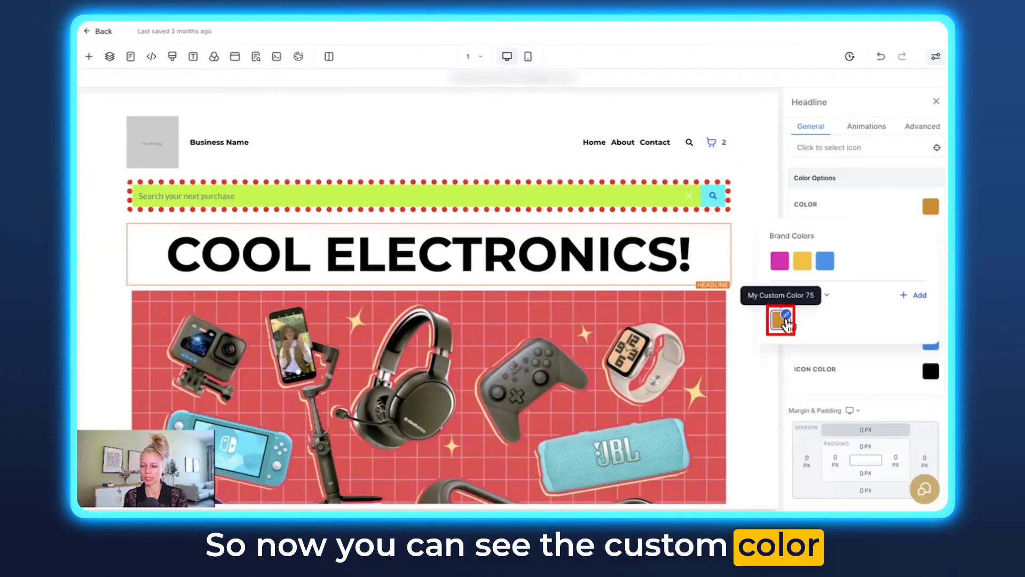
left_click(826, 295)
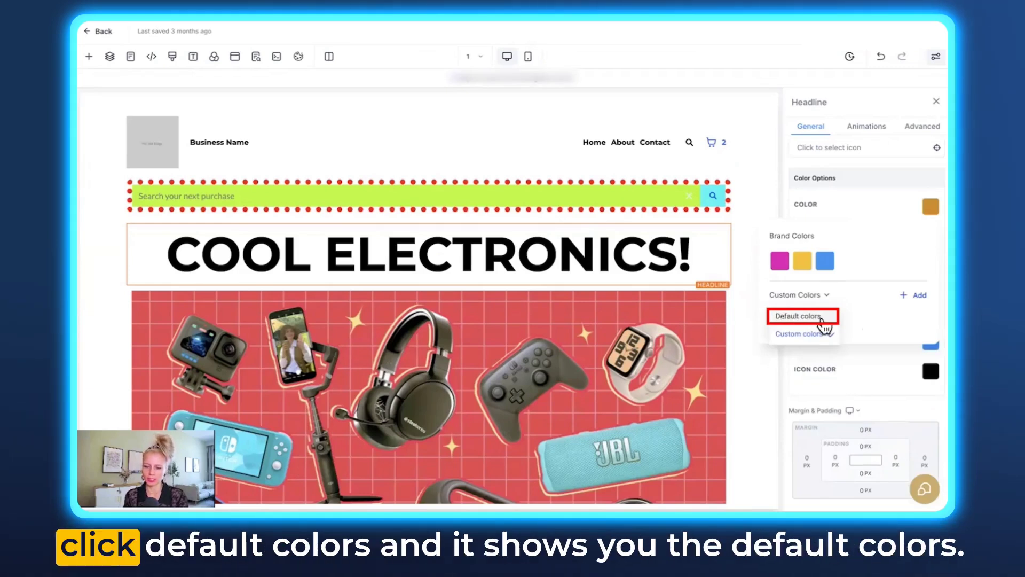
left_click(825, 315)
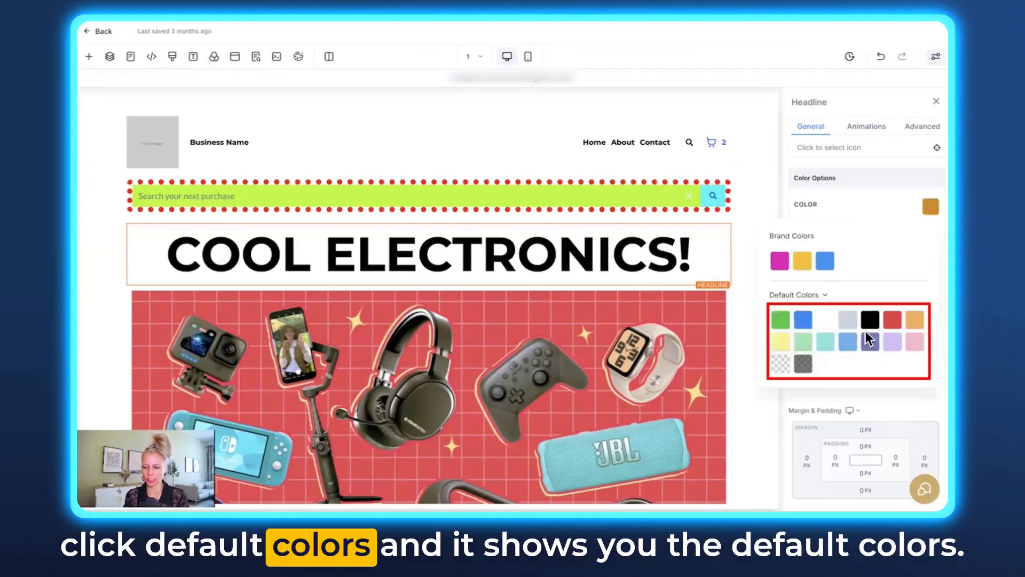
left_click(826, 296)
left_click(799, 334)
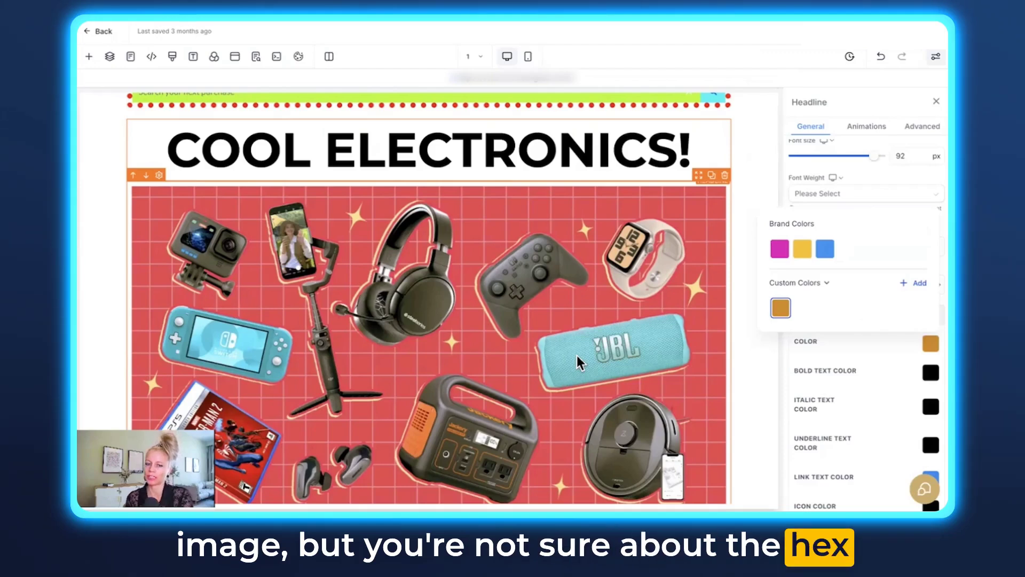
scroll(624, 388, "down", 1)
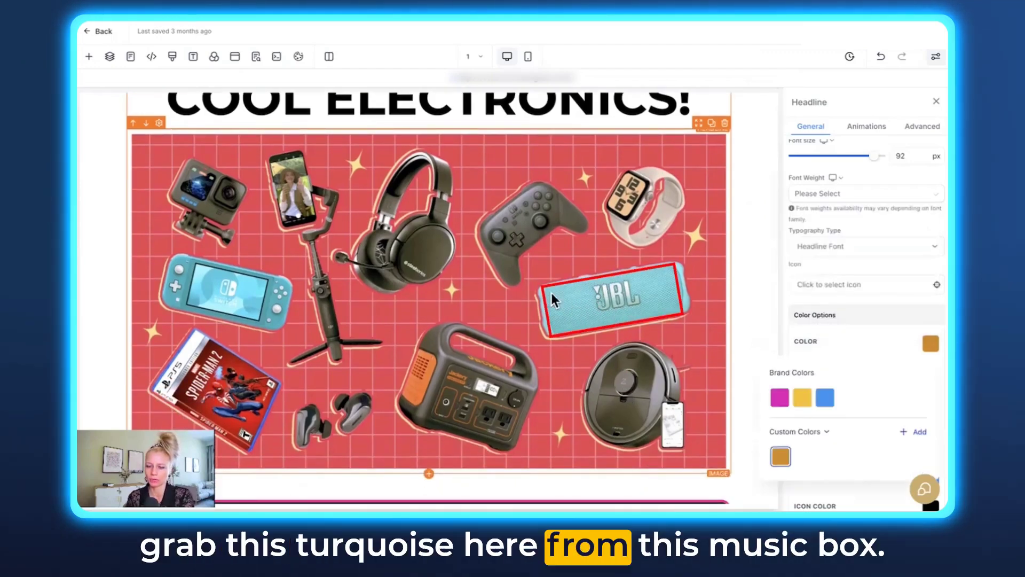
Step: Add a teal custom colour sampled from the JBL speaker, then exit the website builder
left_click(918, 432)
left_click(779, 255)
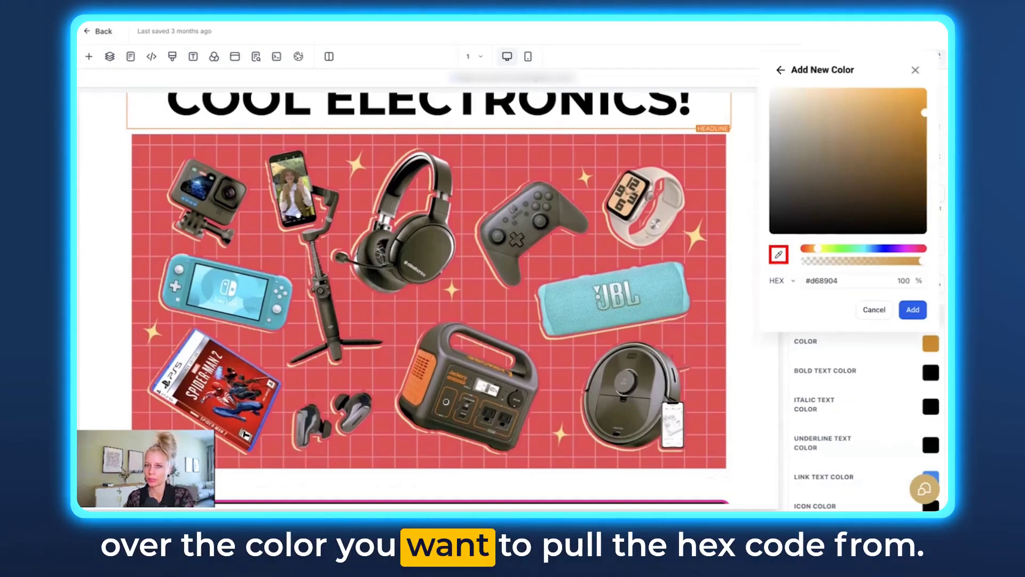
left_click(657, 290)
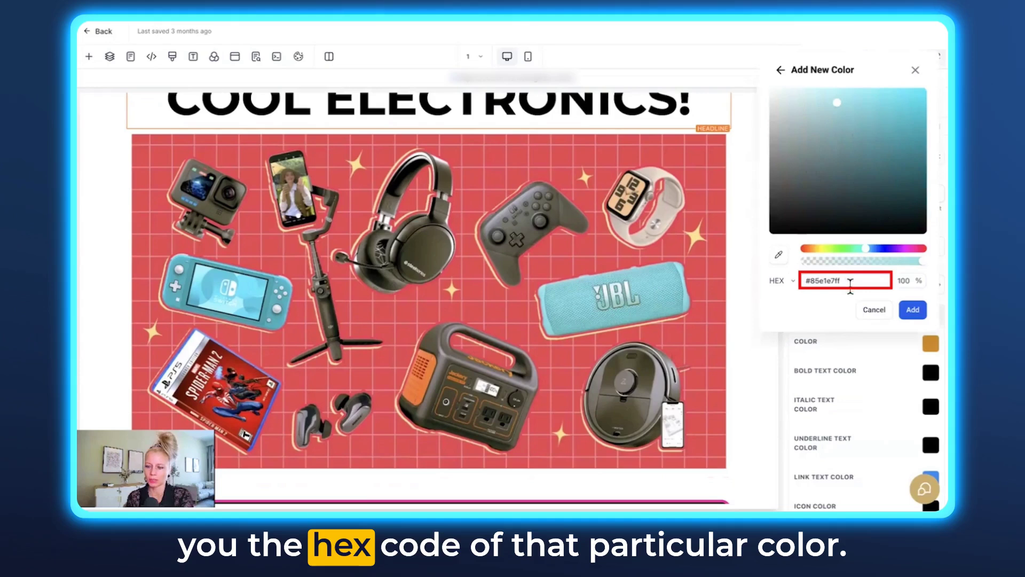
left_click(911, 309)
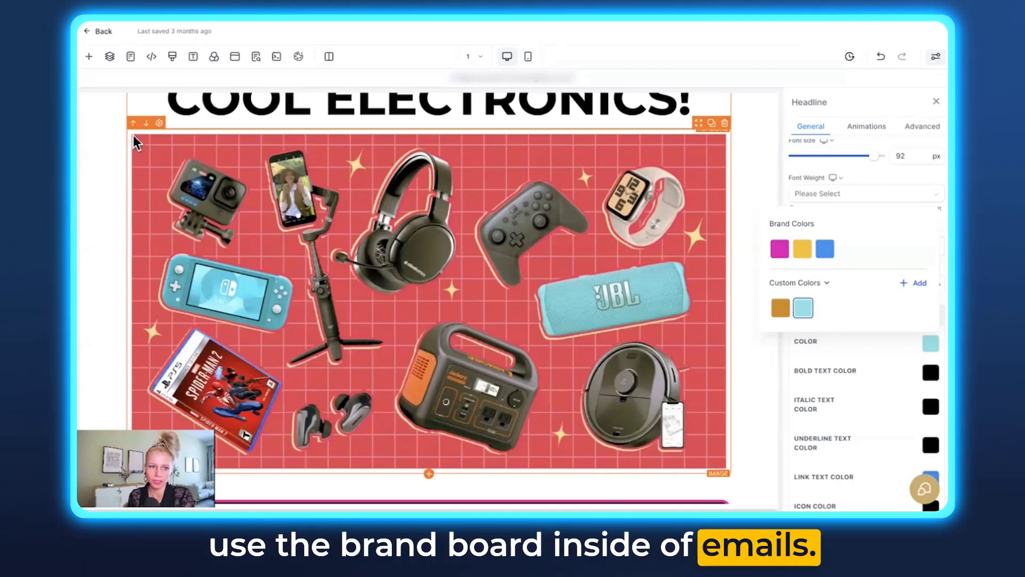
left_click(99, 30)
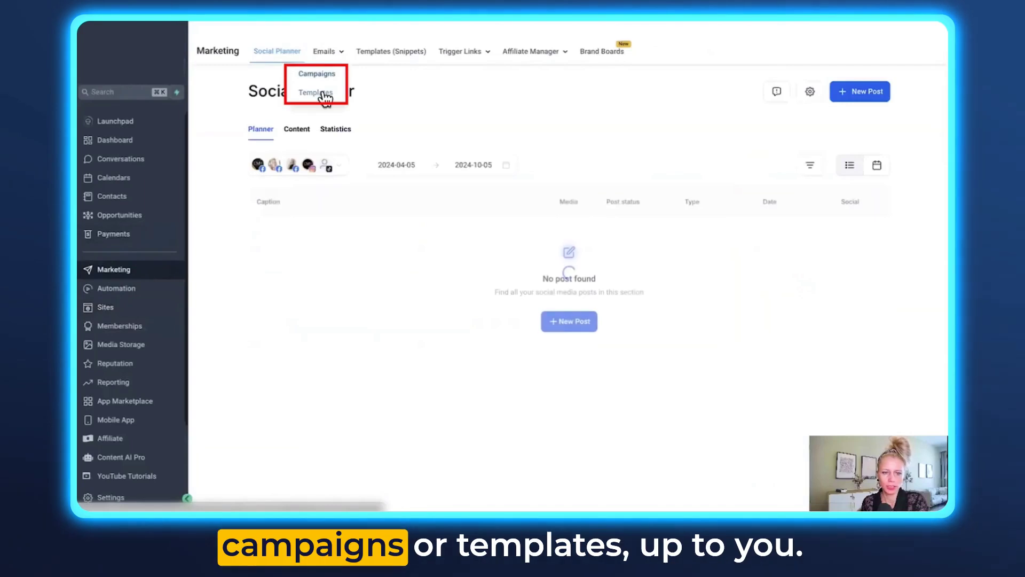
Step: Open the Brand Board Campaign email and show text colours for the 'Start from scratch' heading
left_click(330, 77)
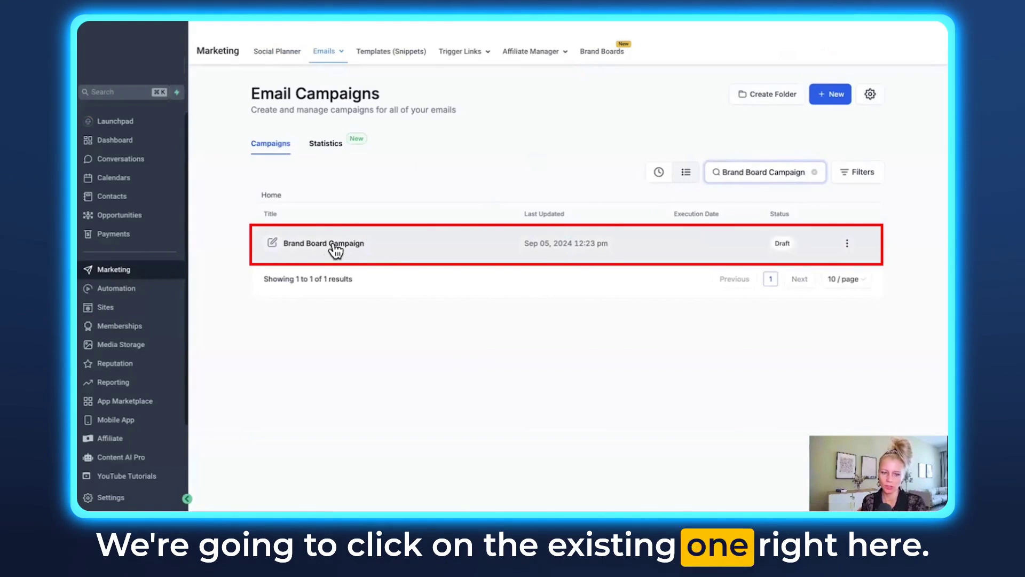
left_click(335, 248)
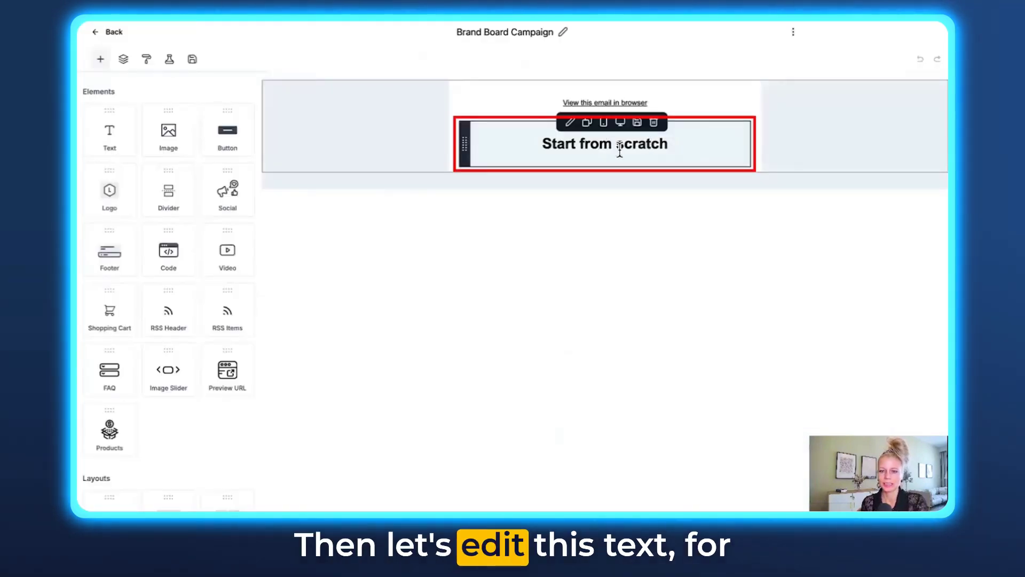
left_click(619, 150)
left_click_drag(541, 143, 667, 149)
left_click(581, 60)
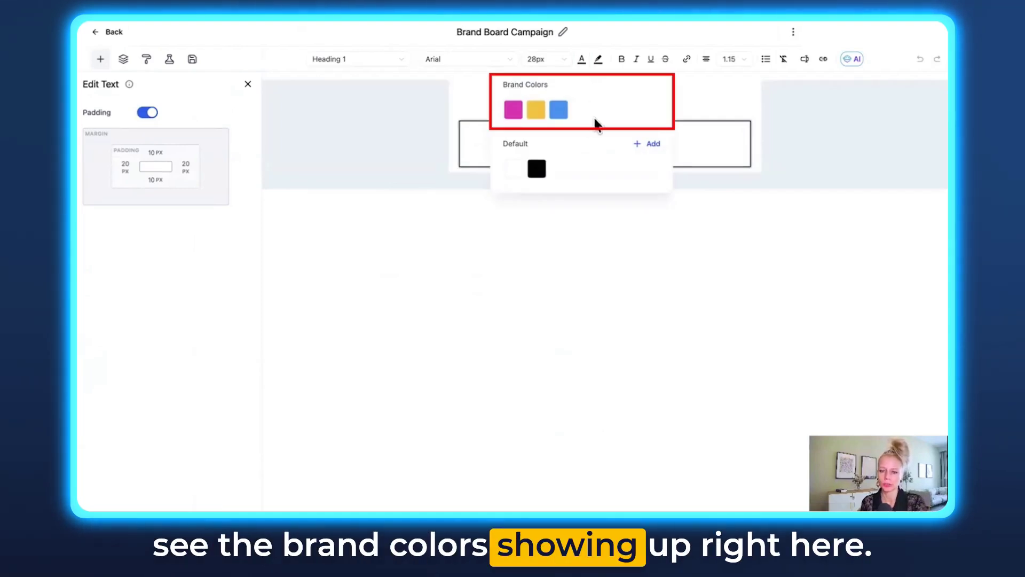
Step: Create a blue #155eef text colour and apply it to the heading
left_click(647, 143)
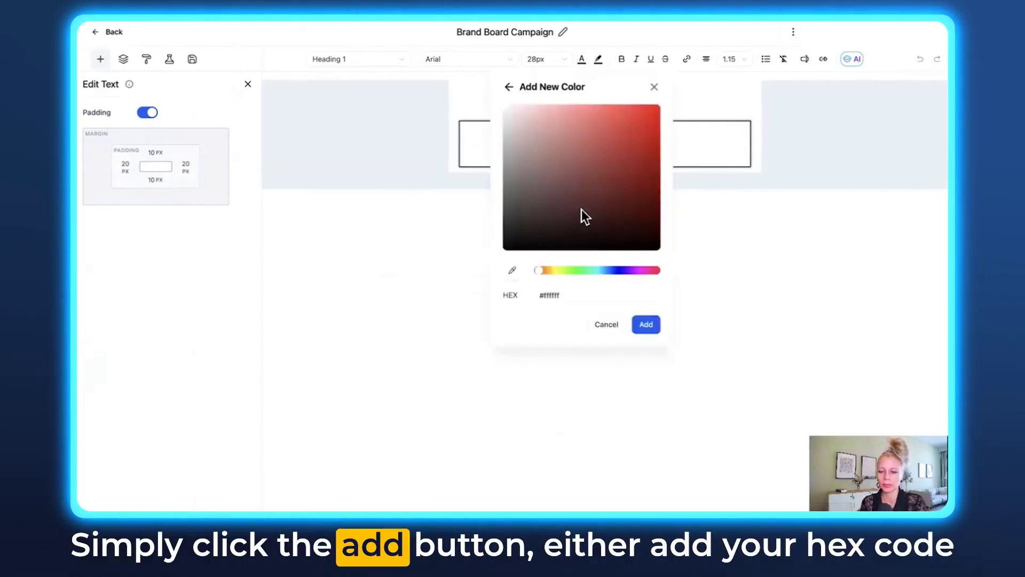
left_click_drag(545, 277, 638, 277)
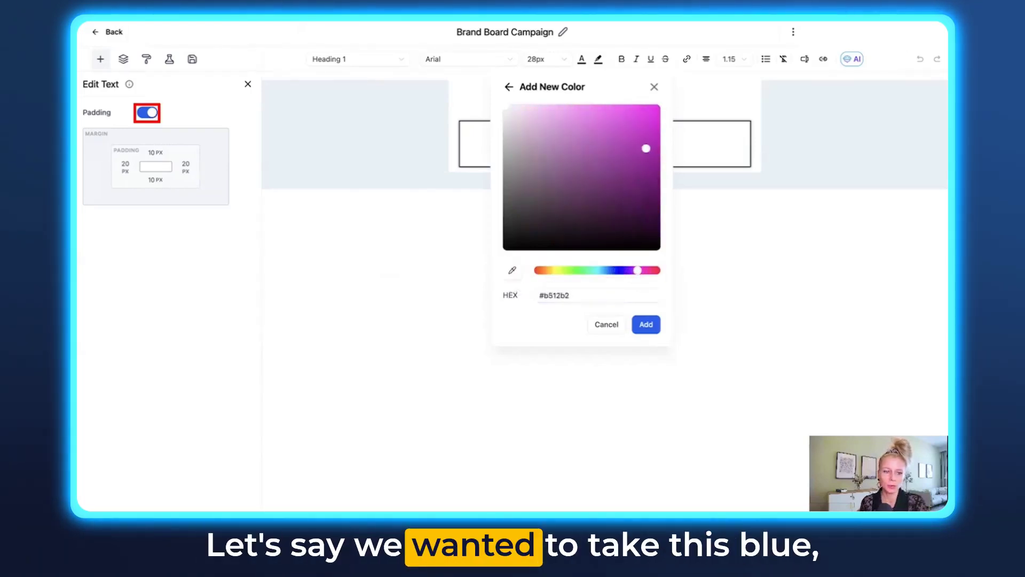
left_click(147, 113)
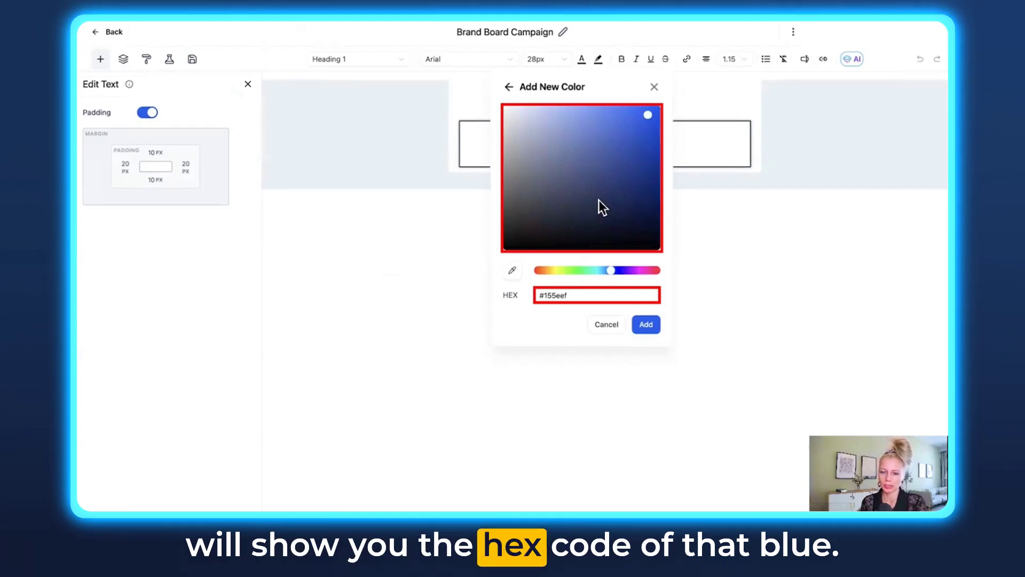
left_click(646, 324)
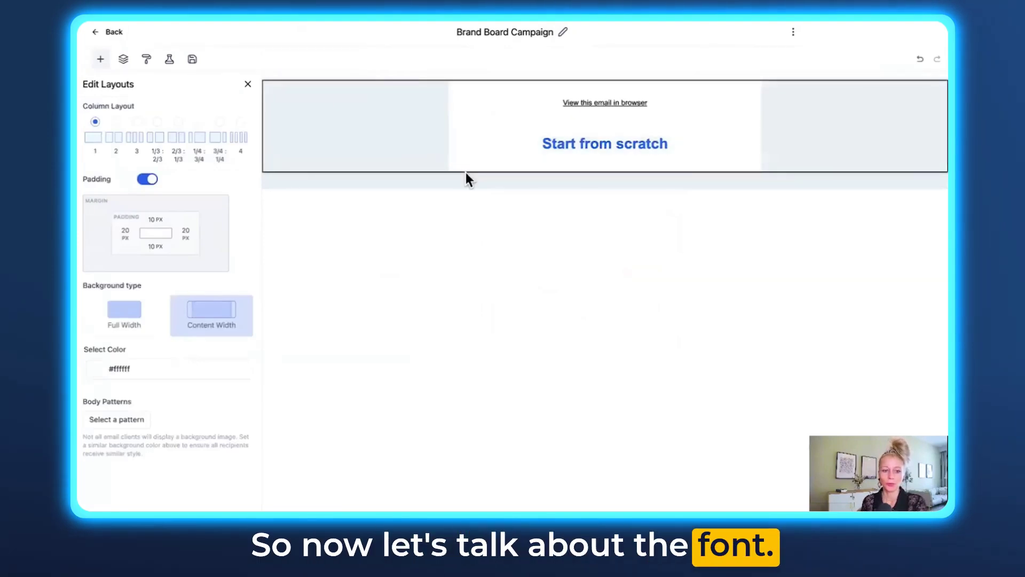
Step: Select the 'Start from scratch' heading and show its font list, with Montserrat and Nunito Sans as brand fonts
left_click(561, 145)
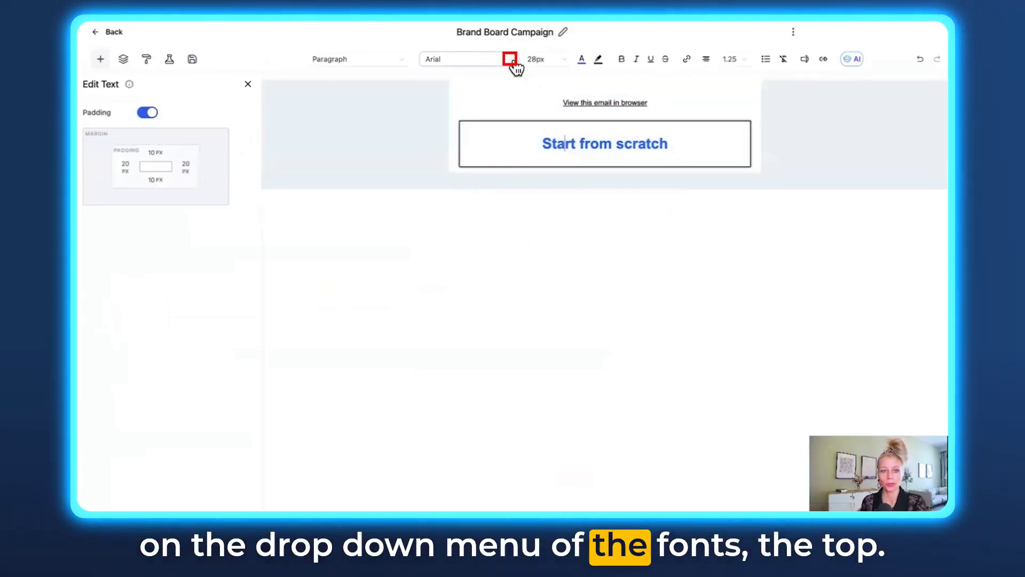
left_click(511, 60)
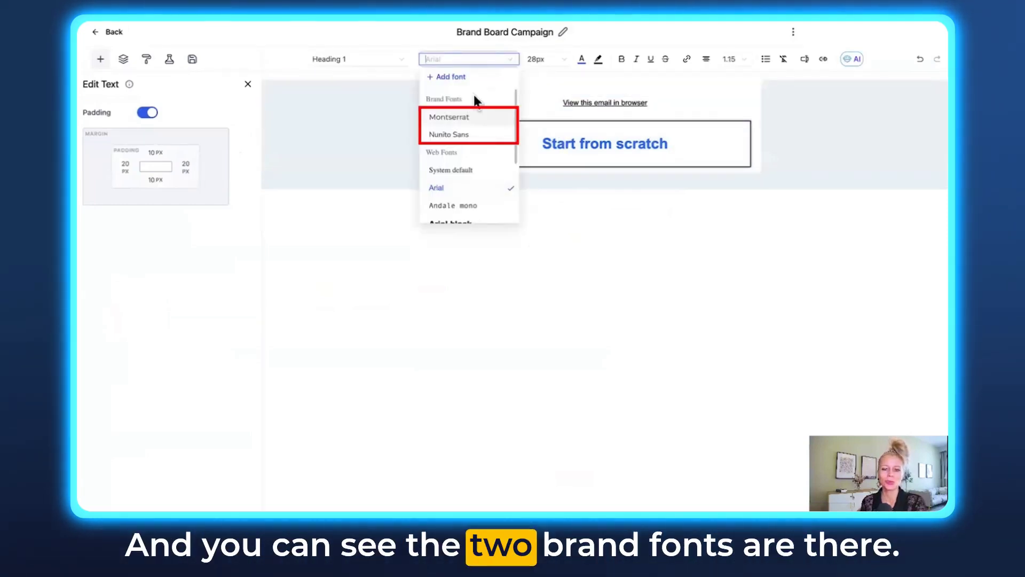